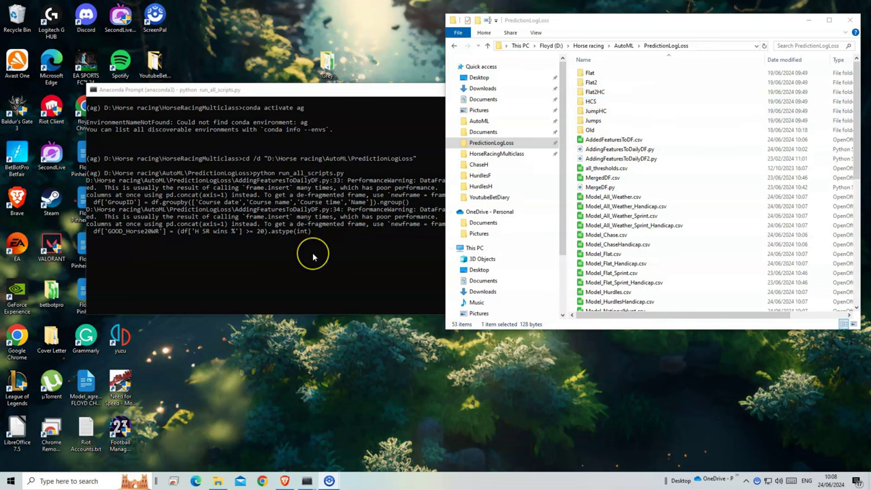
- Switch to the Brave browser and review the settled exchange bets and the wallet balance breakdown in the Betfair account
click(312, 254)
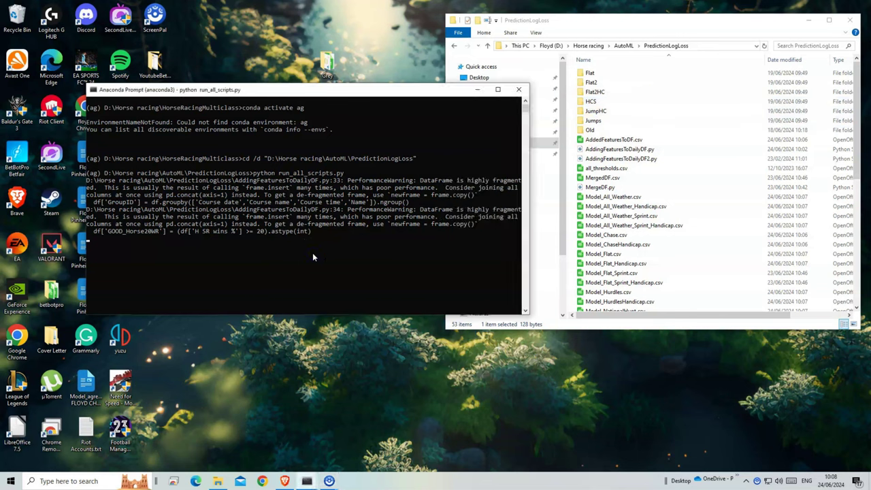
click(284, 480)
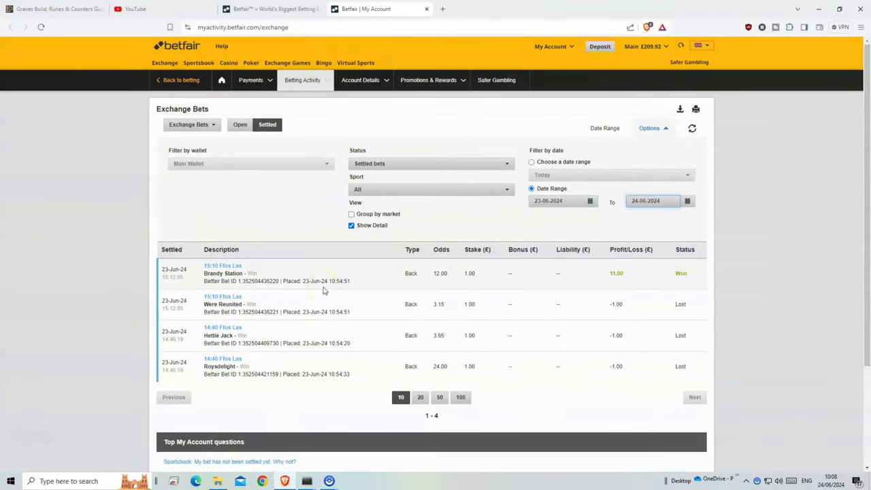
click(305, 387)
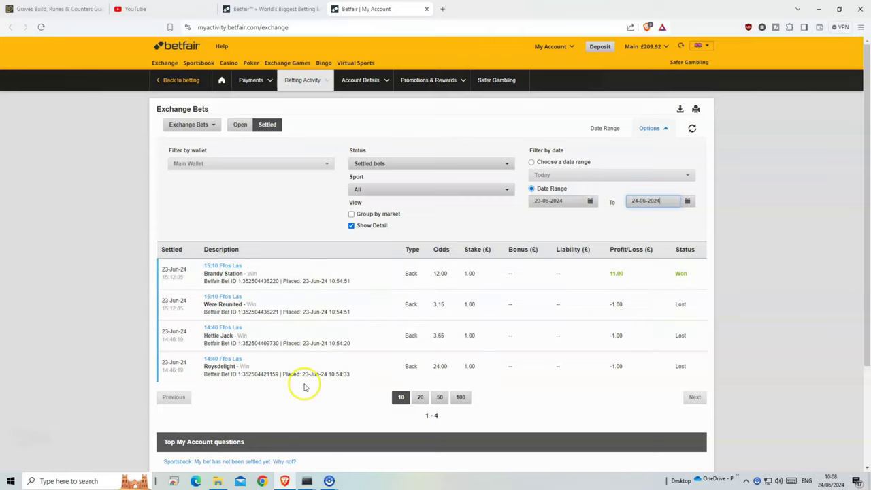
click(644, 48)
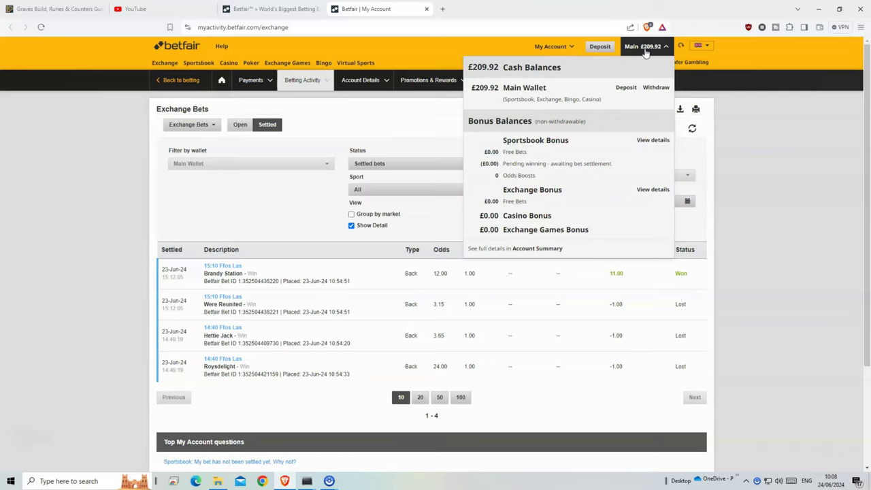
click(260, 233)
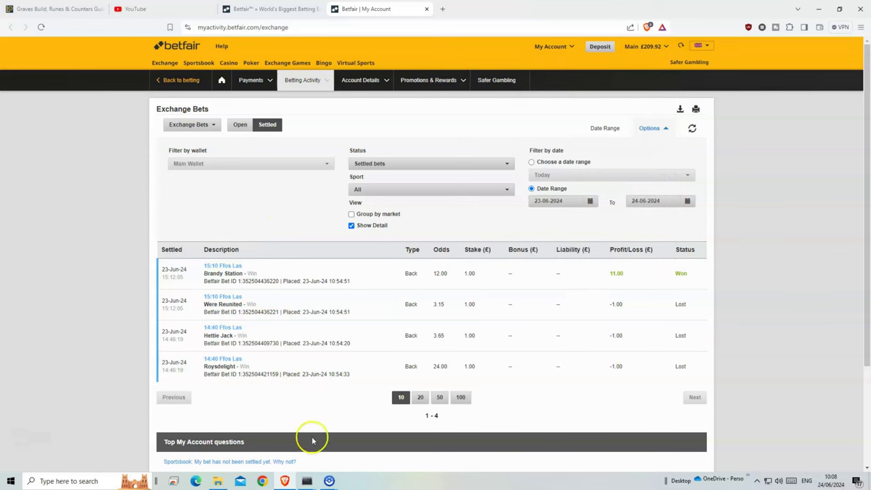
- Switch to the Anaconda Prompt and check the progress of run_all_scripts.py
mouse_move(306, 482)
click(349, 438)
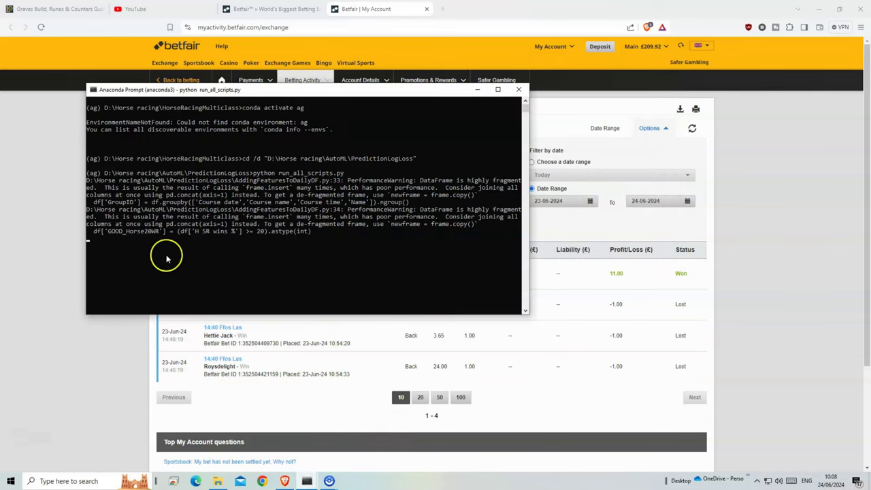
click(223, 302)
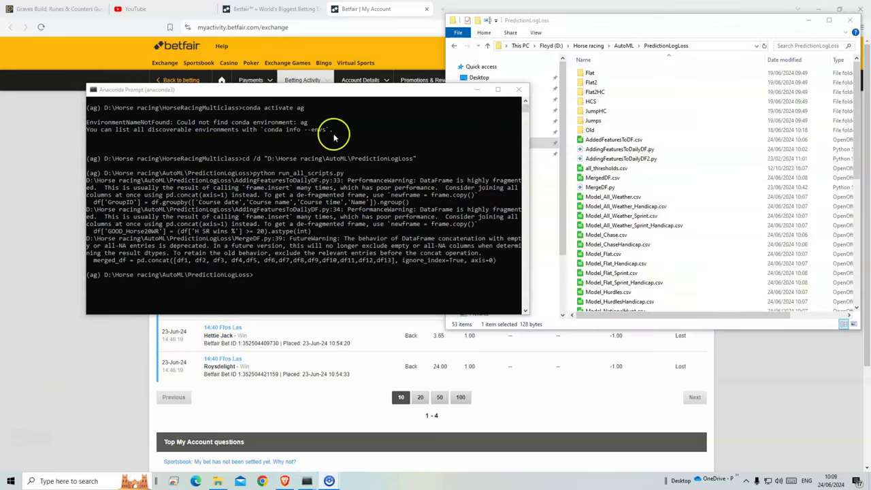
- Close the Anaconda Prompt window and open MergedDF.csv from the PredictionLogLoss folder in LibreOffice Calc
click(519, 91)
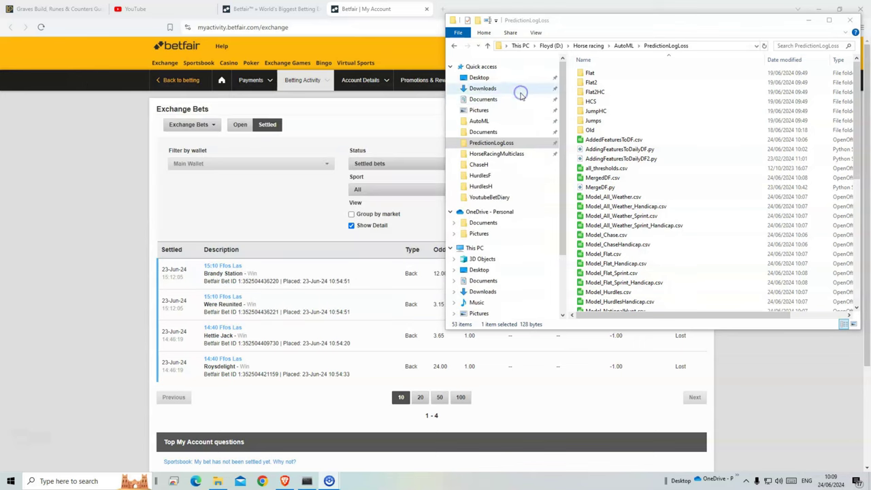
click(600, 178)
double_click(599, 179)
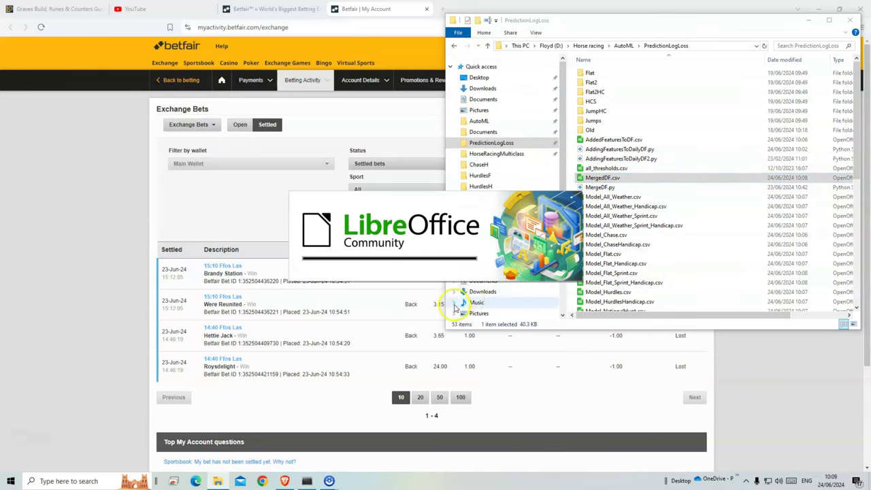
click(469, 357)
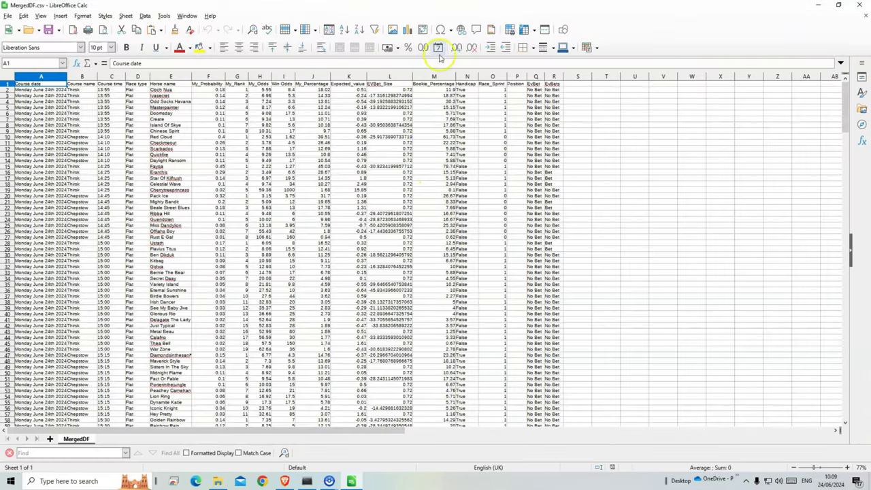
- Add an AutoFilter, show only the rows marked Bet in the EvBets column, and sort them ascending by course name
click(374, 30)
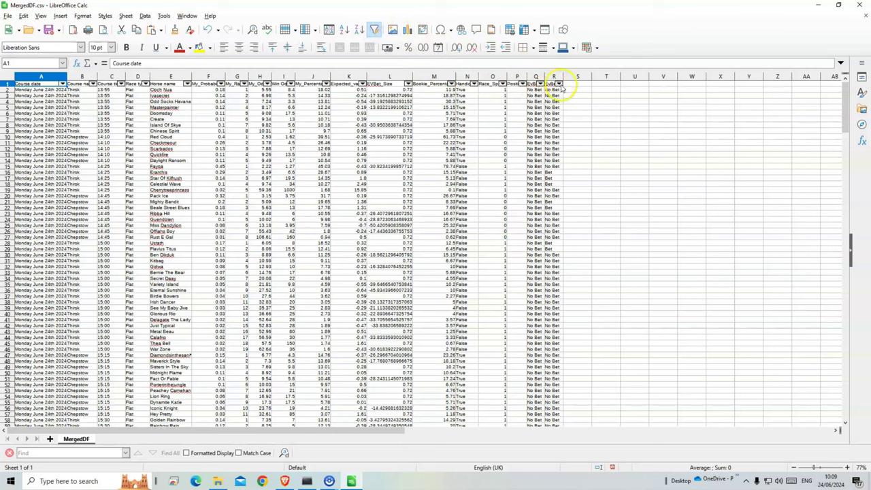
click(558, 83)
click(563, 164)
click(551, 176)
click(567, 259)
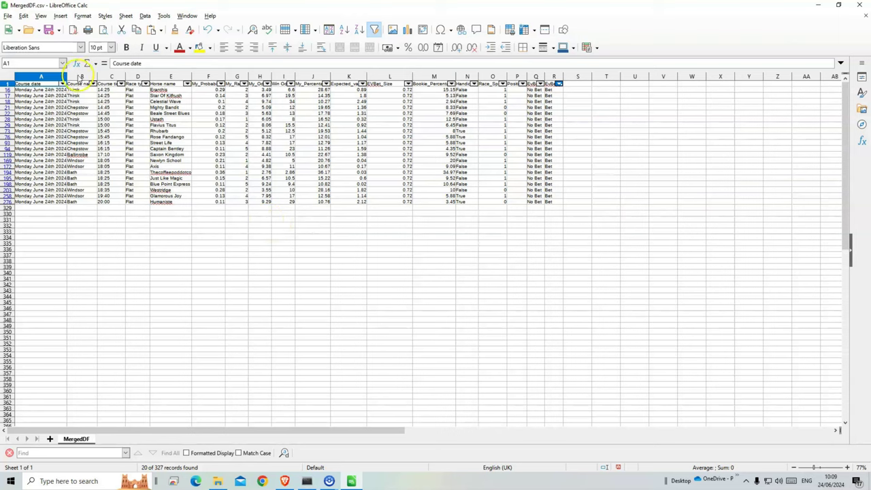
click(92, 83)
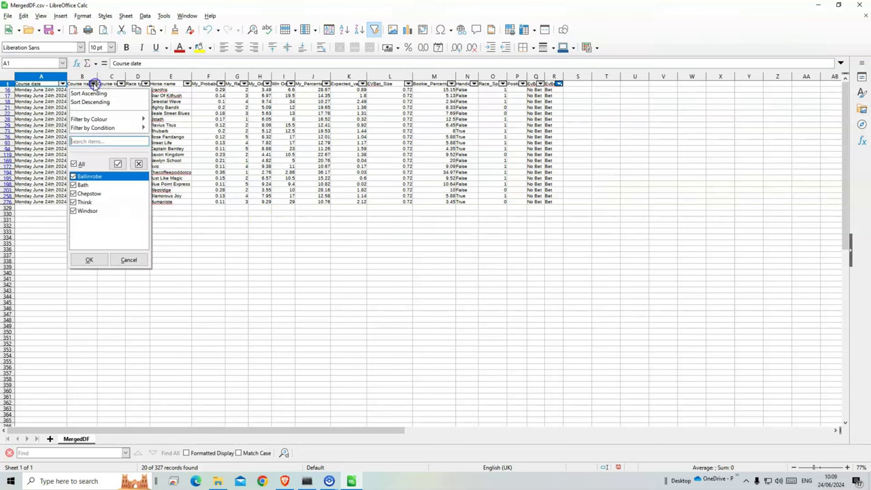
click(85, 91)
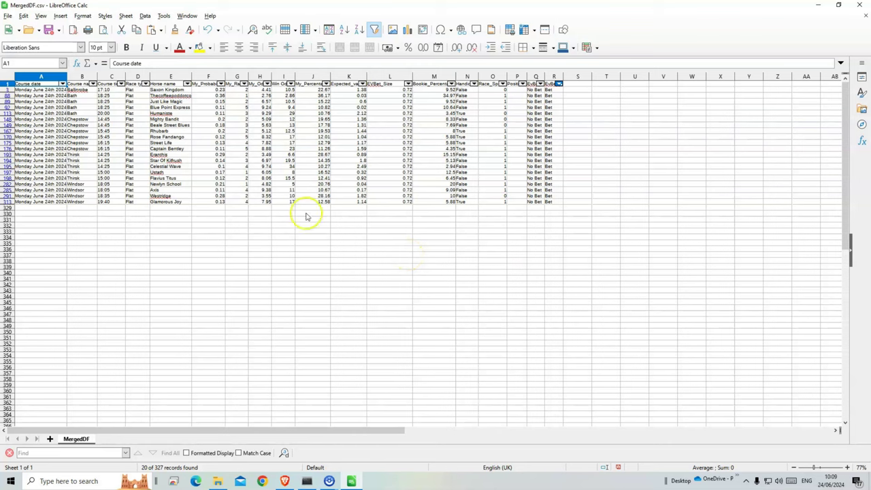
- Delete the My_Probability, My_Rank and My_Odds columns from the sheet
drag(198, 75, 263, 73)
right_click(263, 73)
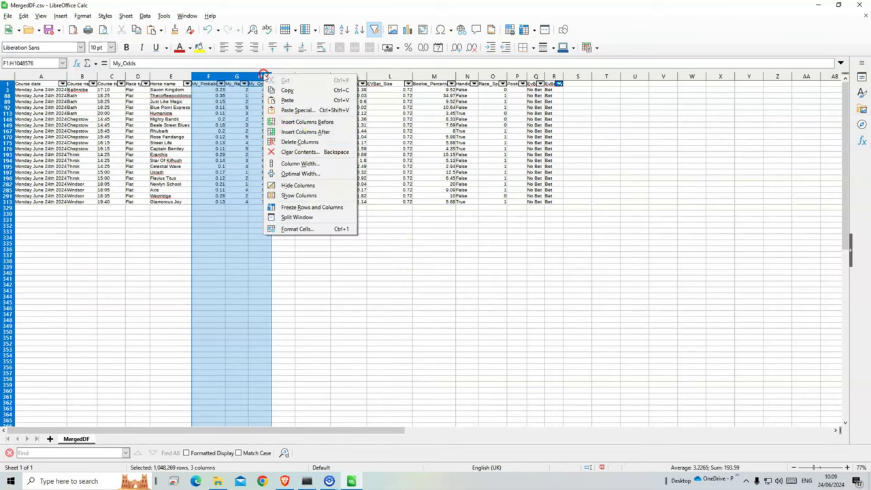
click(294, 142)
click(294, 255)
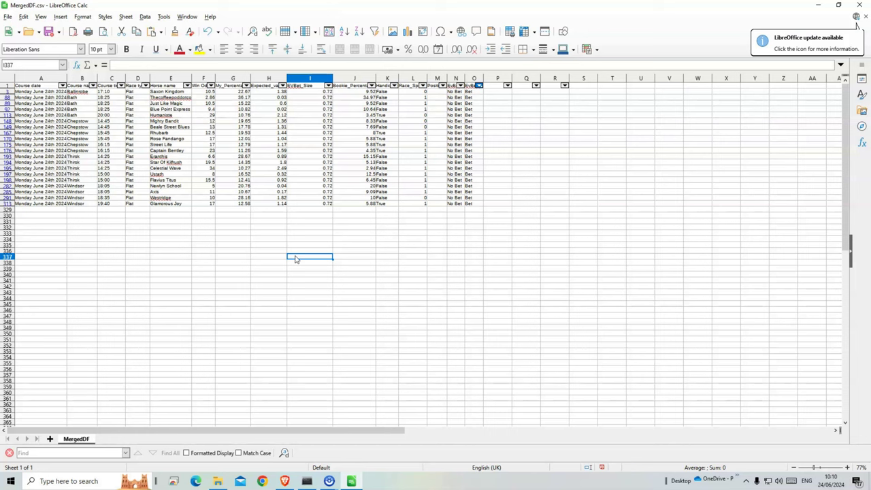
- Arrange the spreadsheet and the Betfair browser window side by side on the screen
double_click(211, 7)
drag(867, 74, 870, 75)
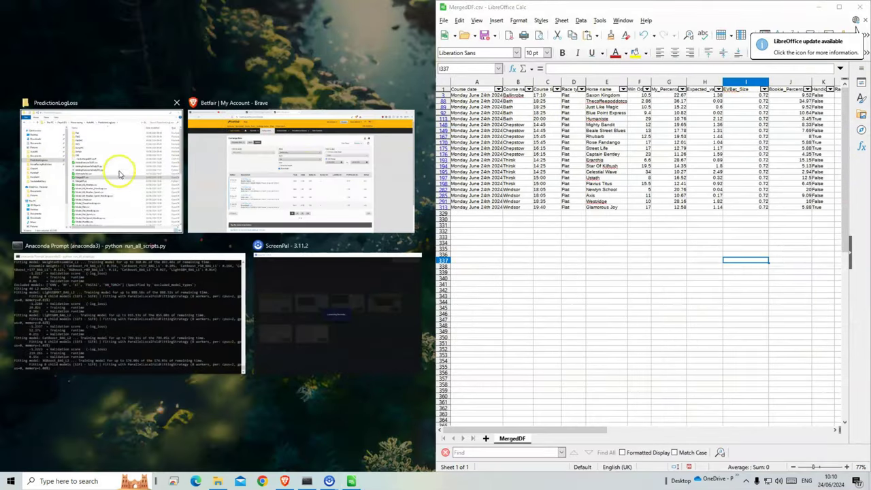
click(289, 181)
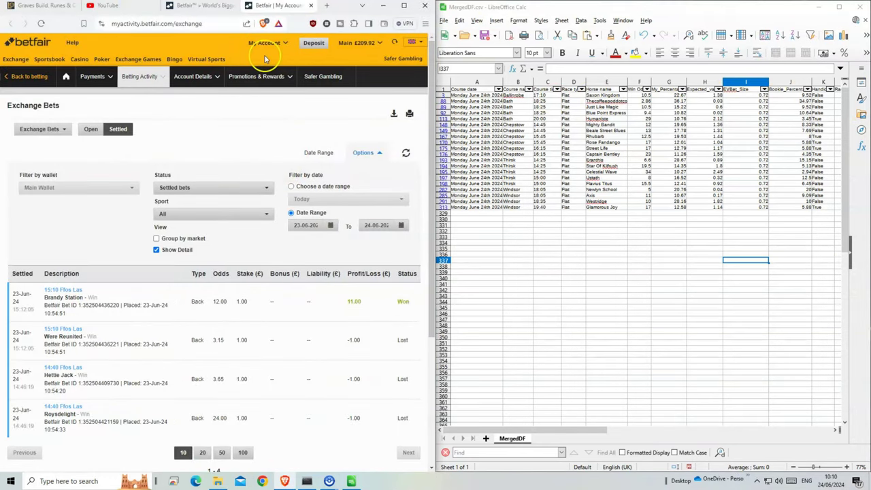
- Close the Betfair My Account tab and open the 17:10 Ballinrobe win market from today's horse racing schedule
click(39, 59)
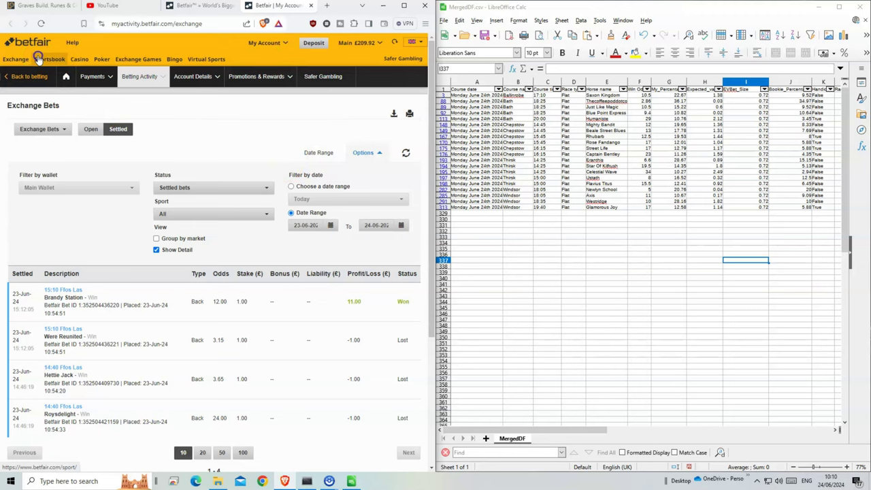
click(311, 6)
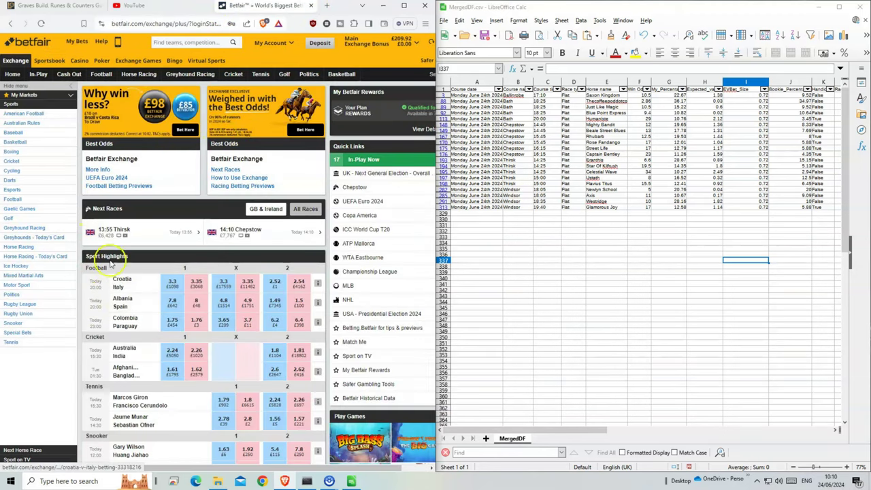
click(138, 74)
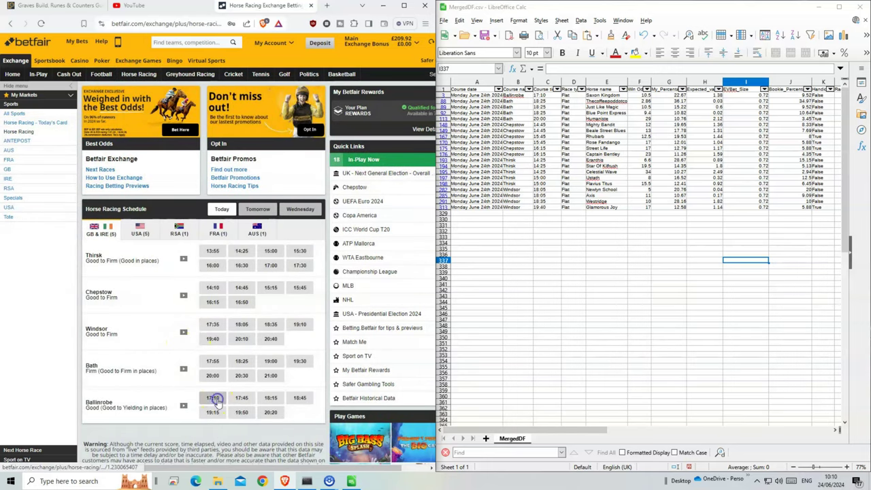
click(215, 400)
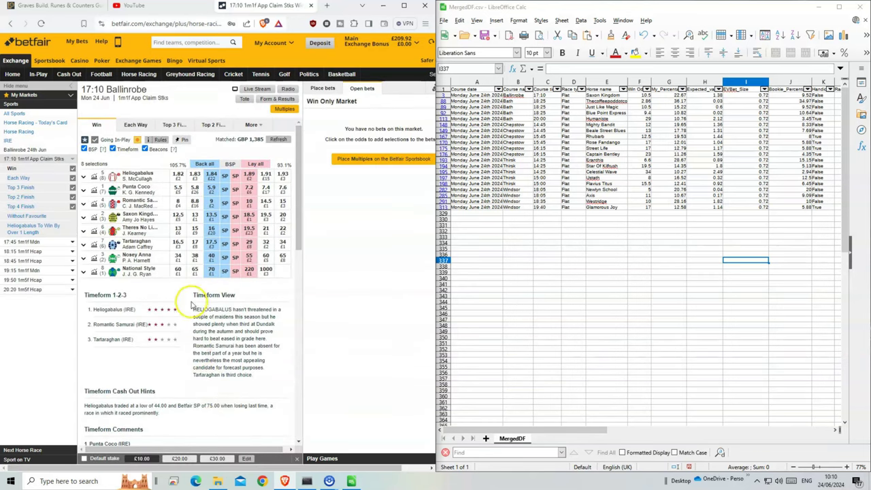
- Place and confirm a £1 back bet on Saxon Kingdom at odds of 13.5, checking its win odds in the spreadsheet
click(212, 216)
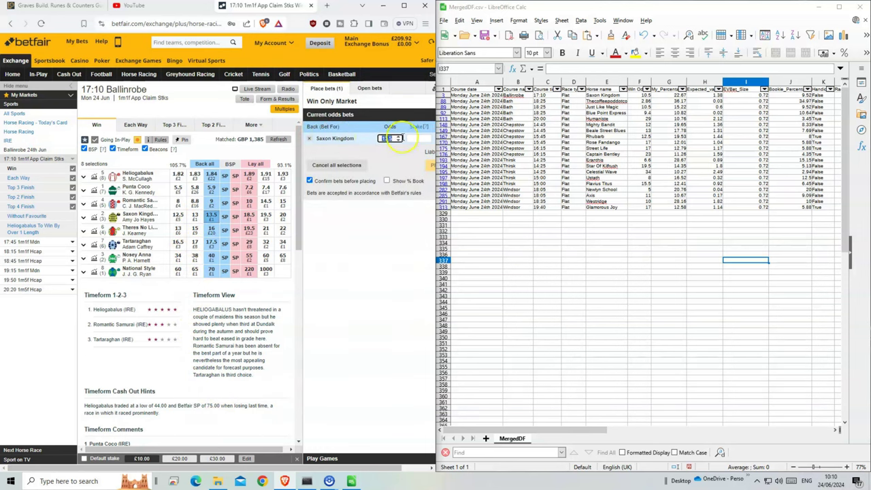
click(418, 138)
text(1)
click(431, 168)
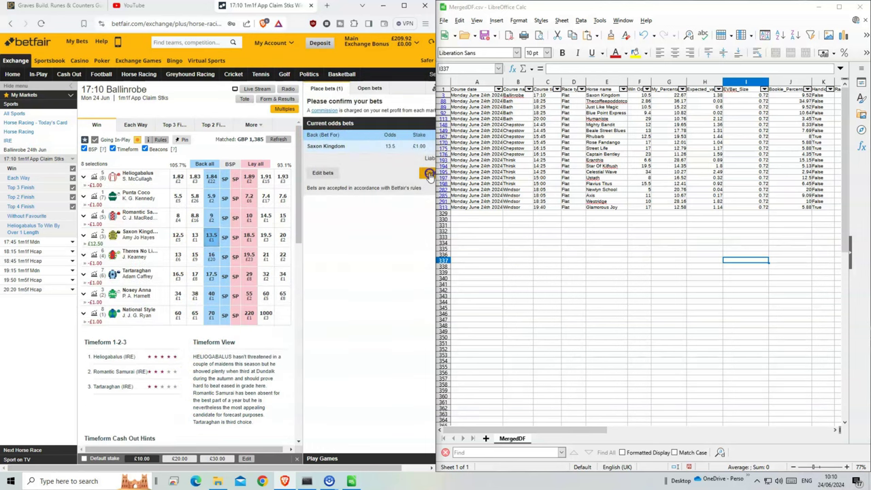
click(644, 95)
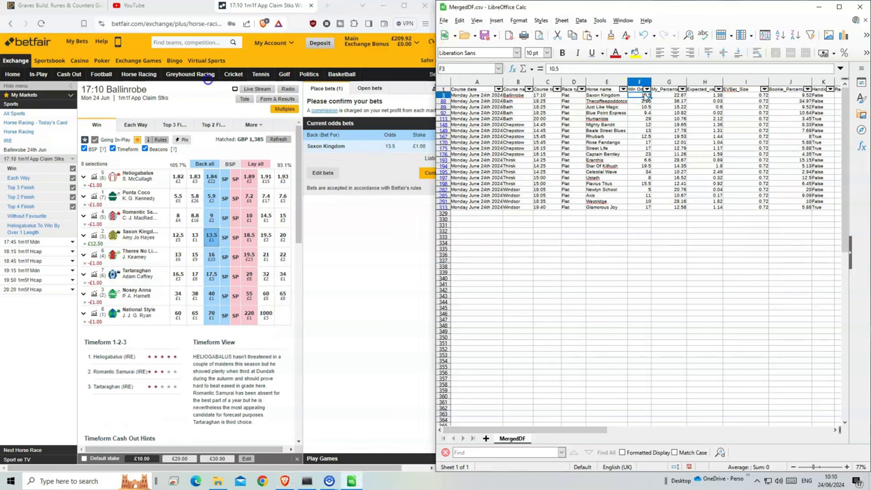
click(427, 173)
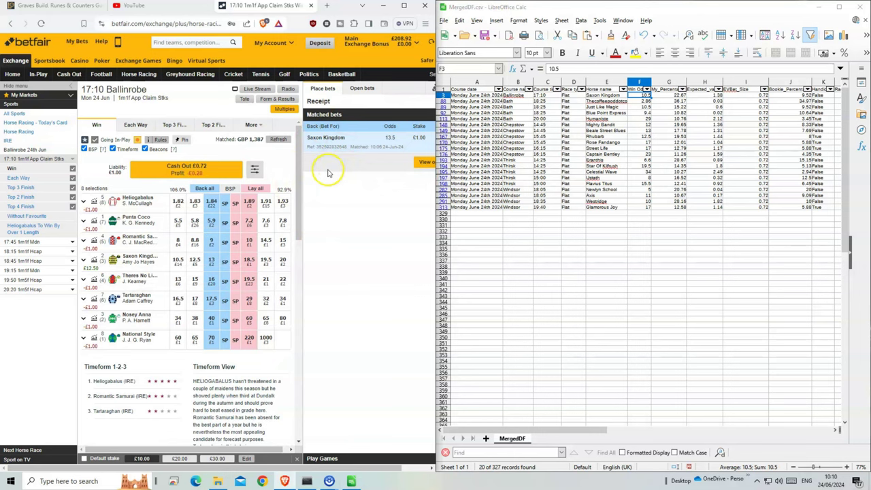
- Open the 18:25 Bath market from the racing schedule and highlight its three horses' rows from course name to win odds in the spreadsheet
click(517, 100)
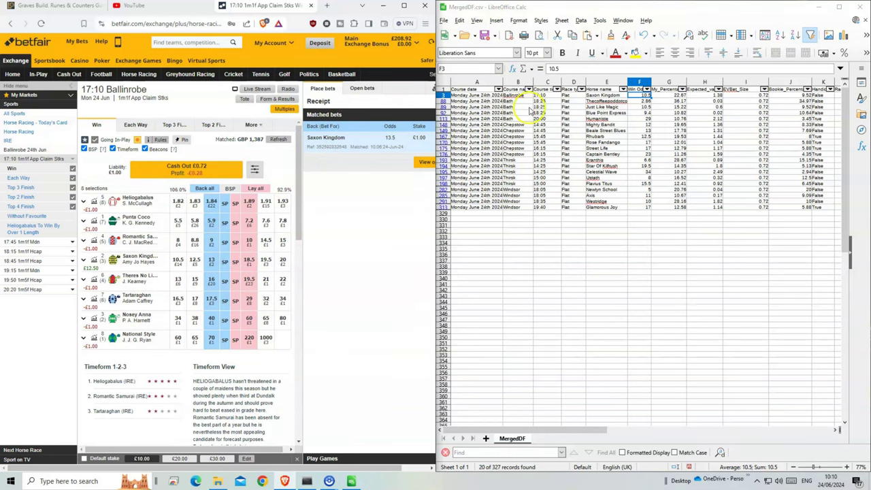
click(138, 74)
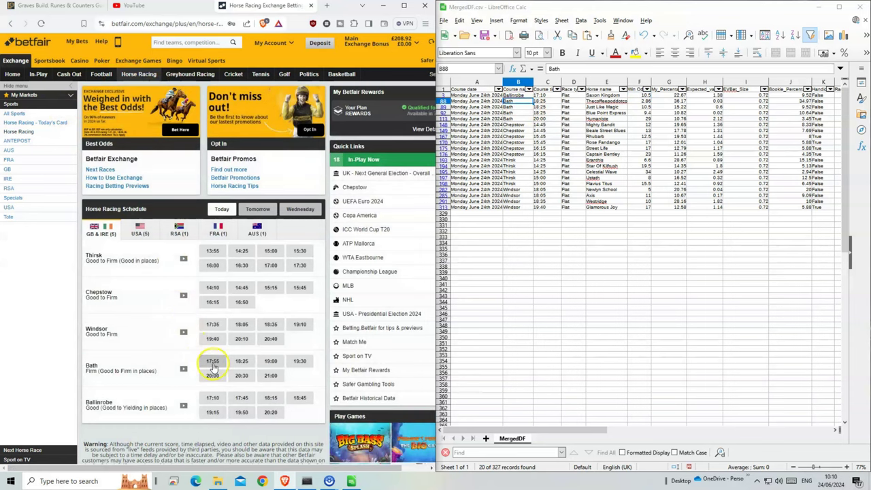
click(244, 362)
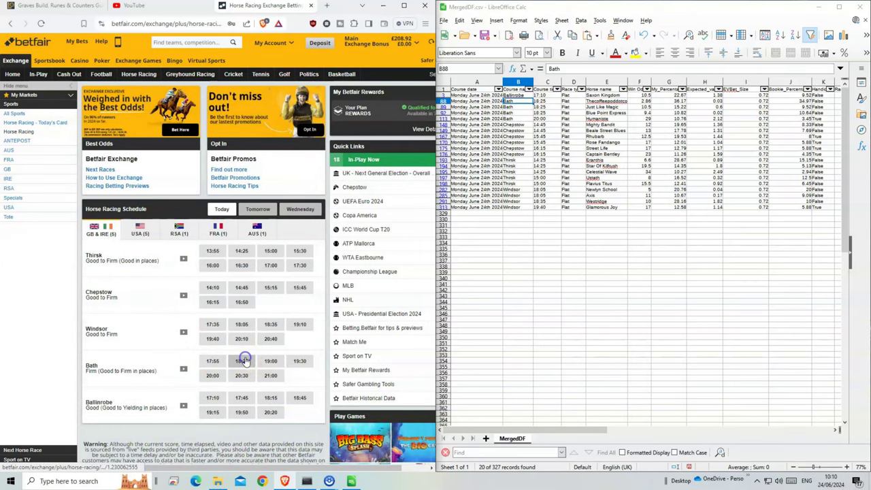
drag(514, 101, 638, 115)
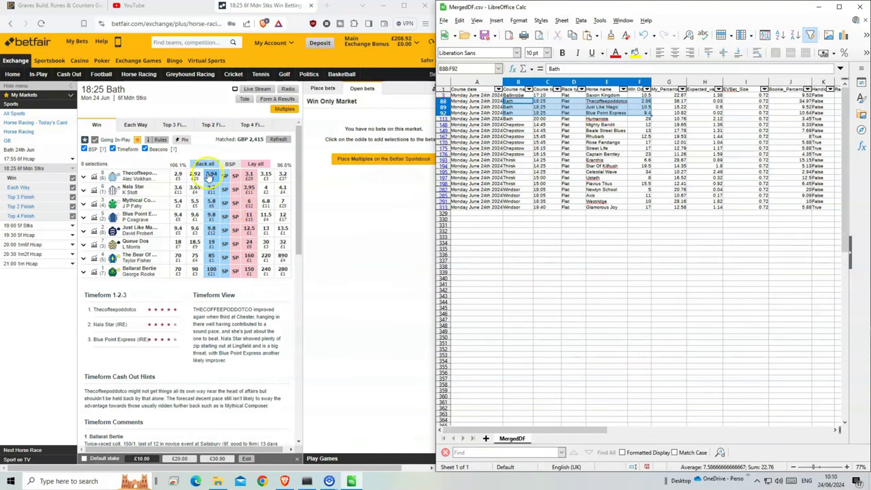
- Add back bets on Thecoffeepoddotco, Just Like Magic and Blue Point Express to the bet slip with a £1 stake each
click(211, 175)
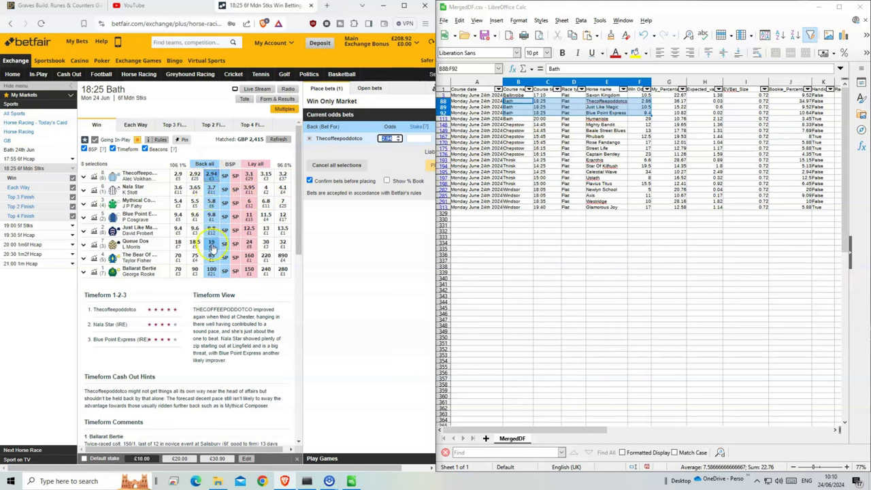
click(213, 230)
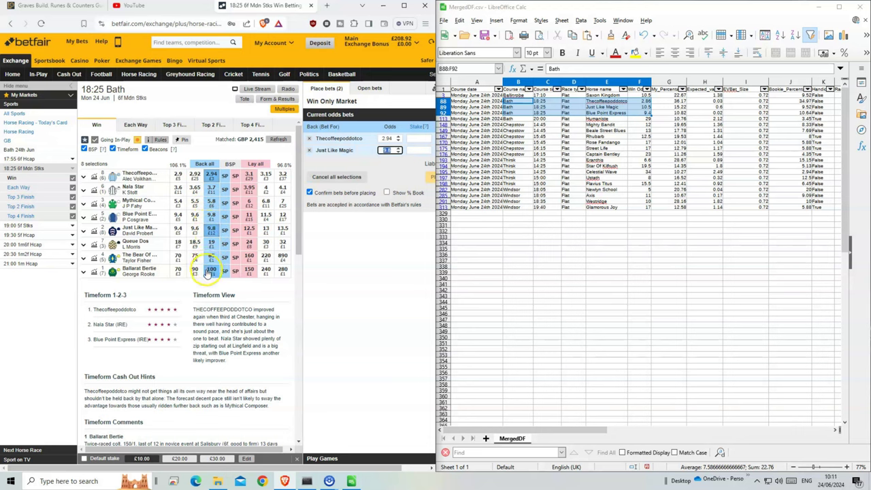
click(213, 220)
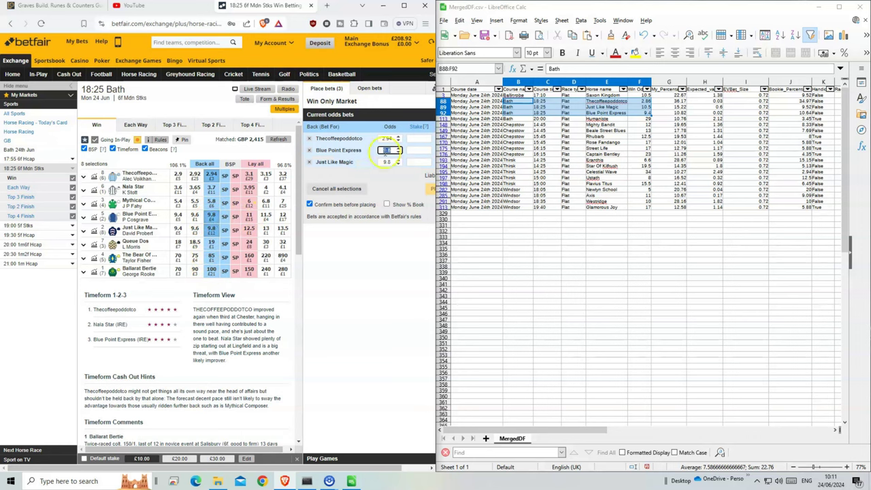
click(414, 139)
text(1)
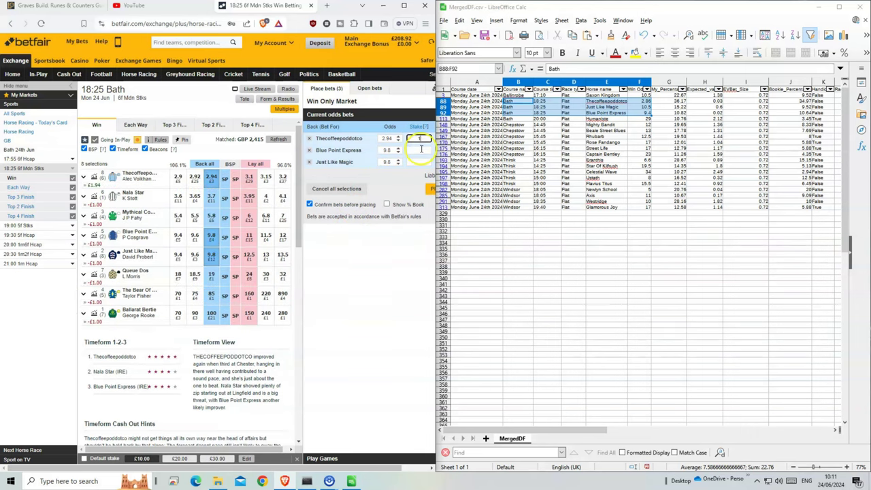
click(421, 149)
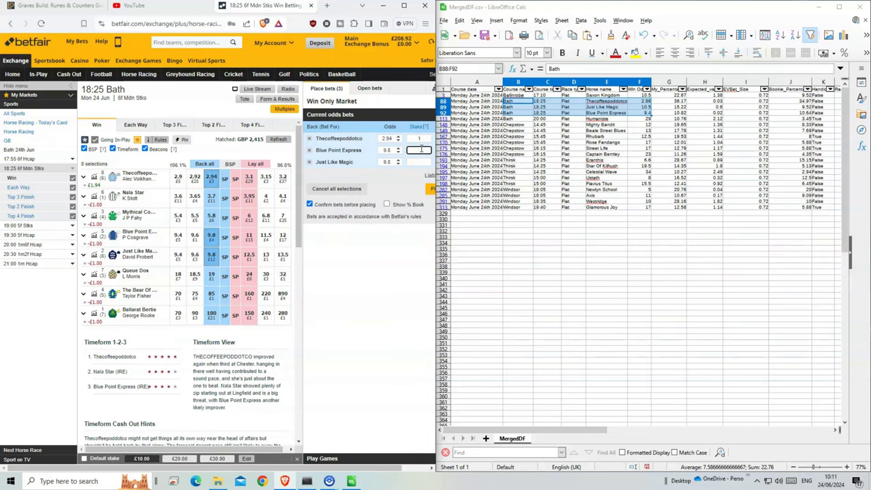
text(1)
click(419, 161)
text(1)
- Set Just Like Magic's odds to 10.5 and place the three 18:25 Bath bets, keeping the unmatched one at in-play
click(385, 161)
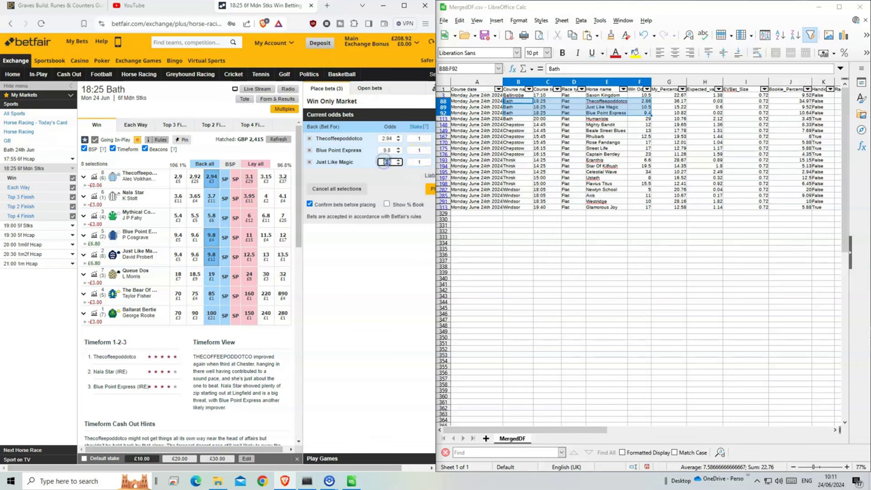
click(427, 184)
click(430, 195)
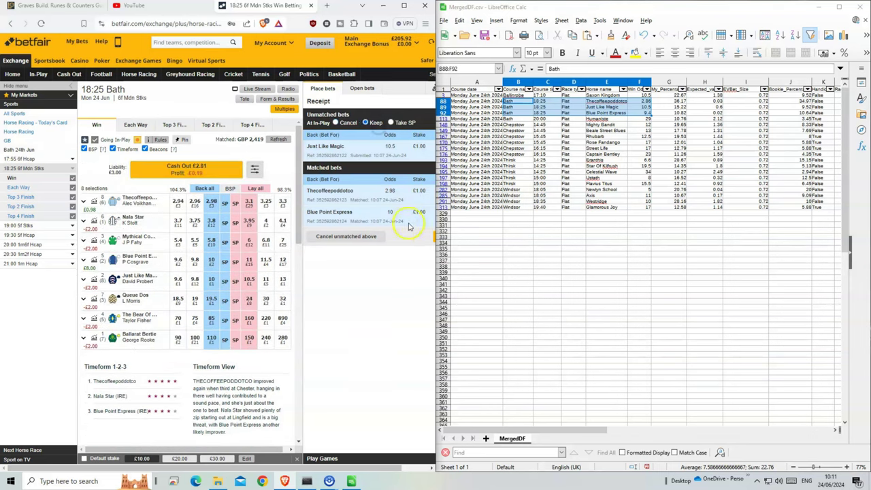
click(433, 234)
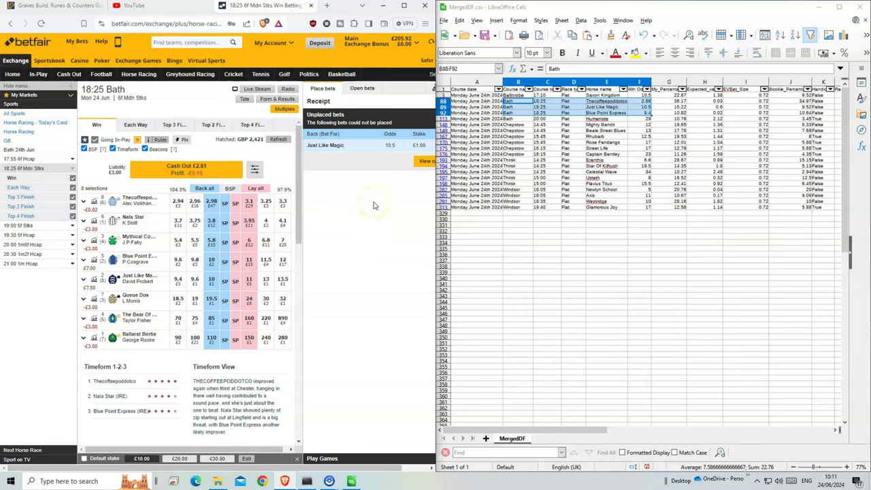
- Open the 20:00 Bath market listed for Humaniste in the spreadsheet and add a back bet on that horse at odds of 48
click(514, 119)
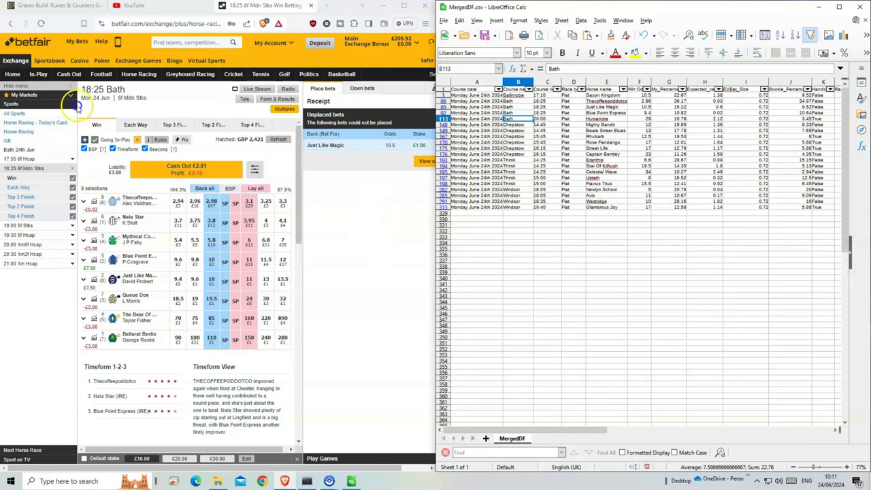
click(26, 244)
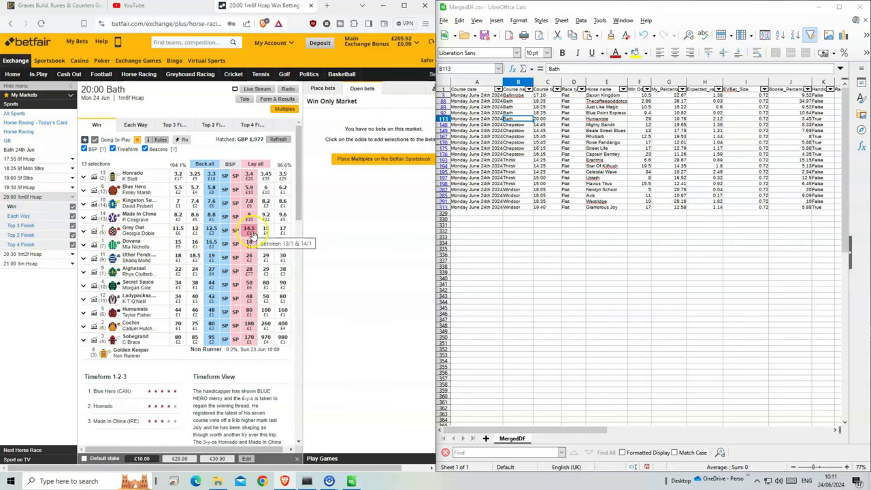
click(249, 233)
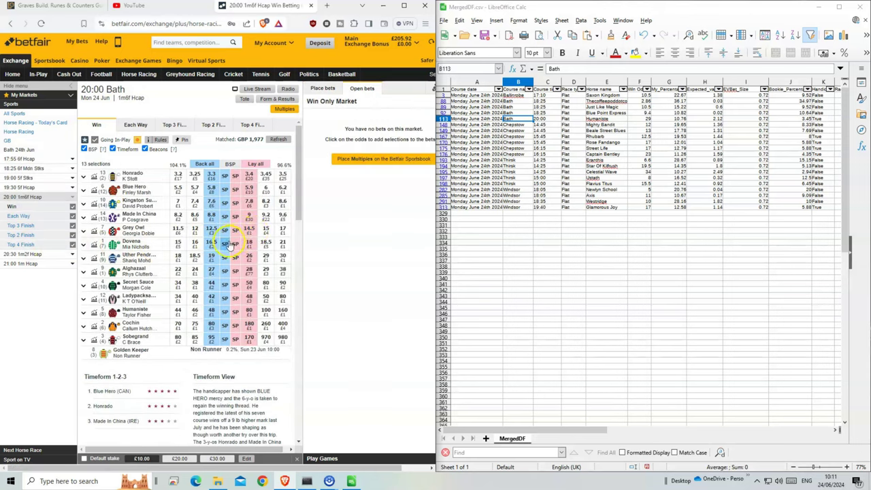
click(211, 311)
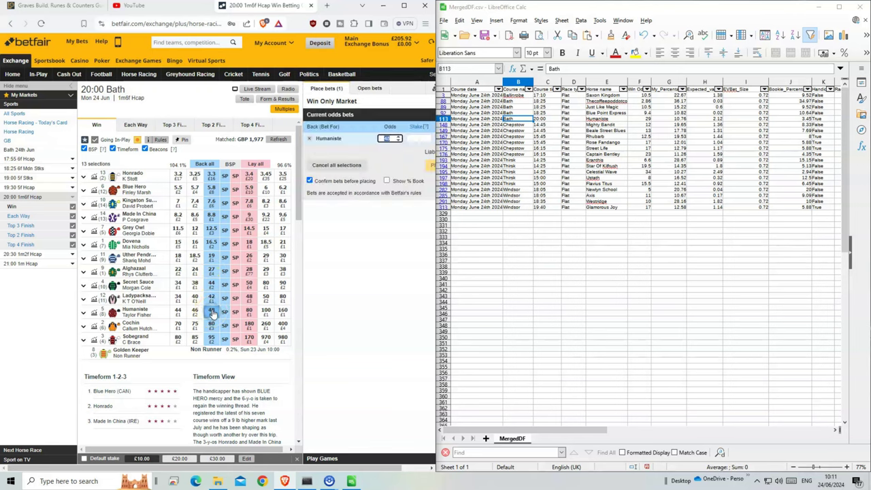
- Stake £1 on Humaniste, place and confirm the bet, and check the horse's win odds in the spreadsheet
click(417, 139)
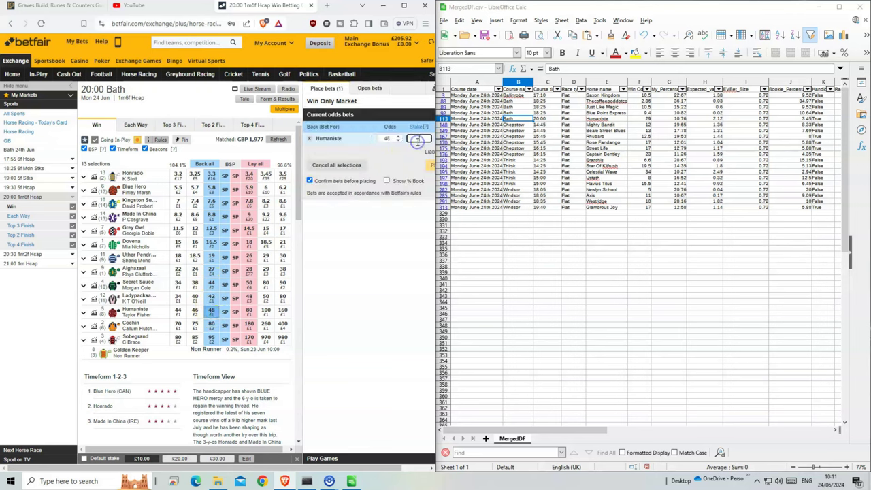
text(1)
click(430, 165)
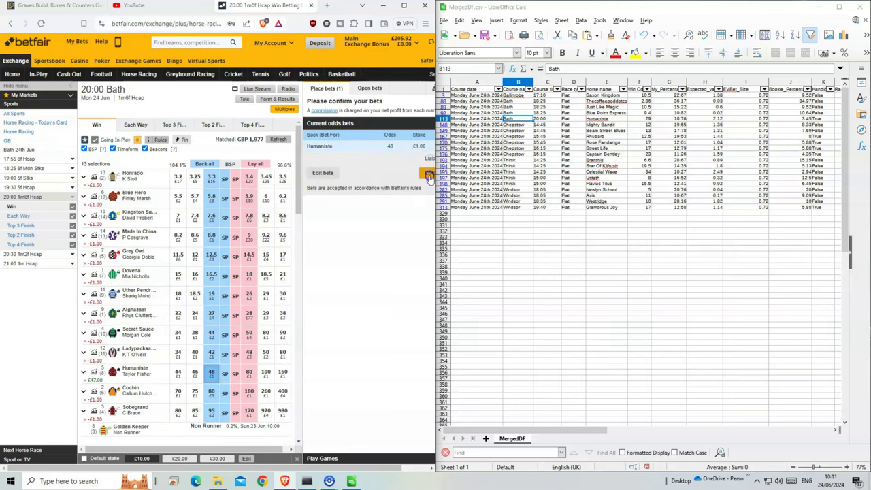
click(430, 175)
click(640, 119)
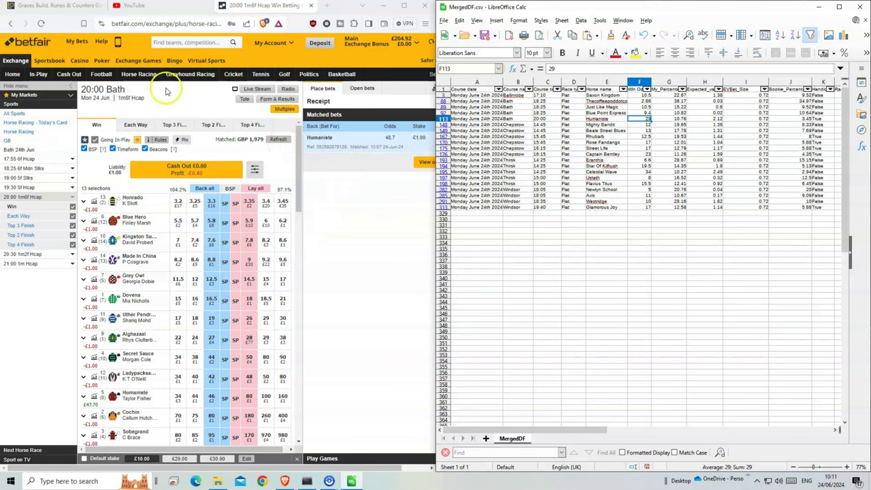
- Select the first Chepstow entry in the spreadsheet and open the 14:45 Chepstow market from today's horse racing schedule
click(515, 124)
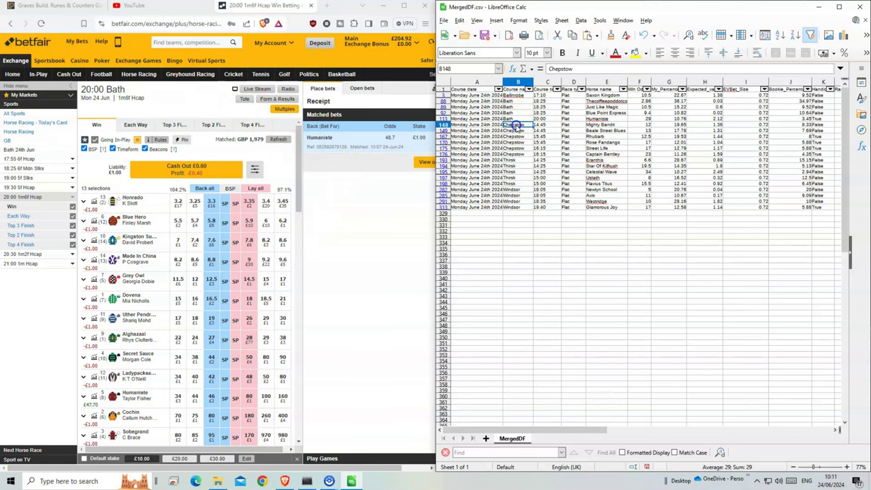
click(139, 74)
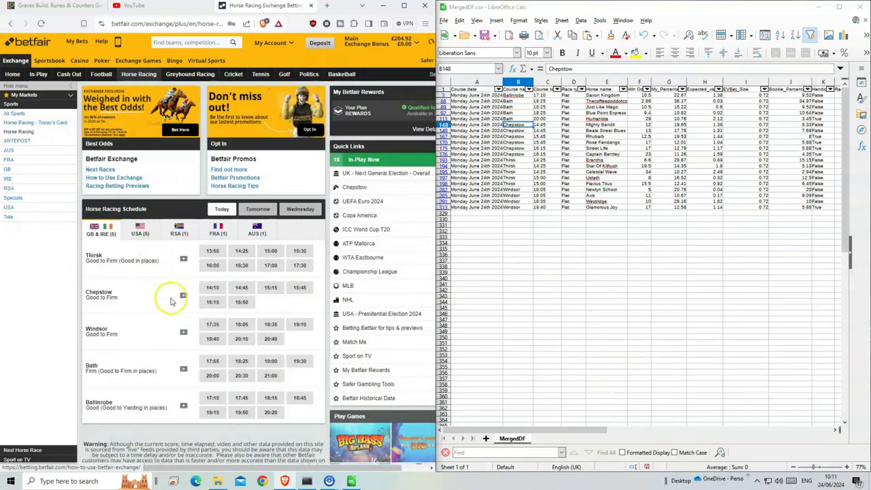
click(243, 288)
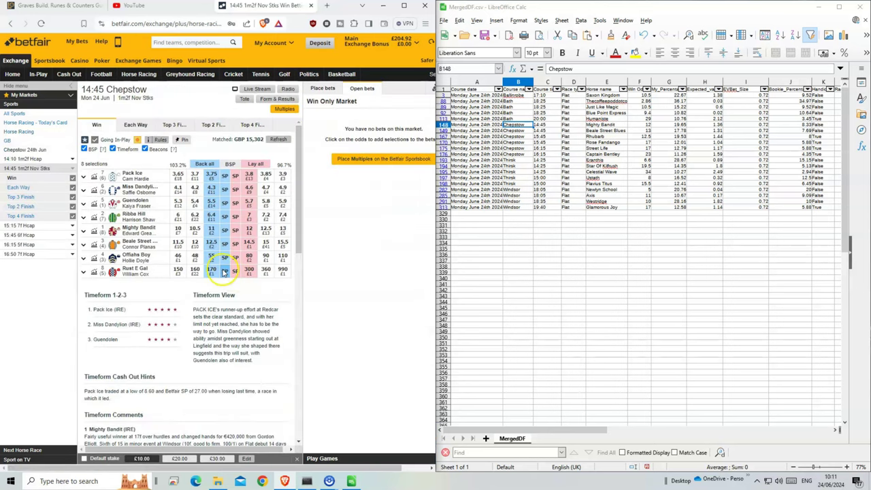
- Add back bets on Mighty Bandit and Beale Street Blues to the bet slip, highlighting their two rows in the spreadsheet
click(211, 230)
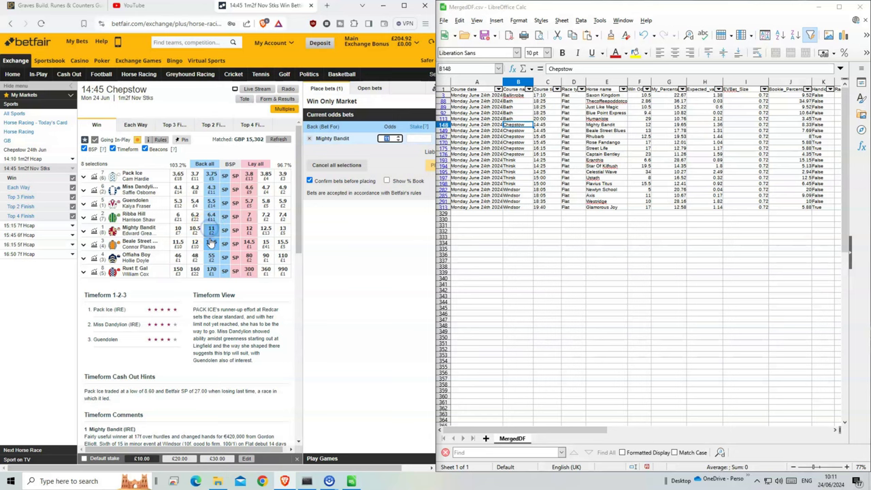
click(211, 261)
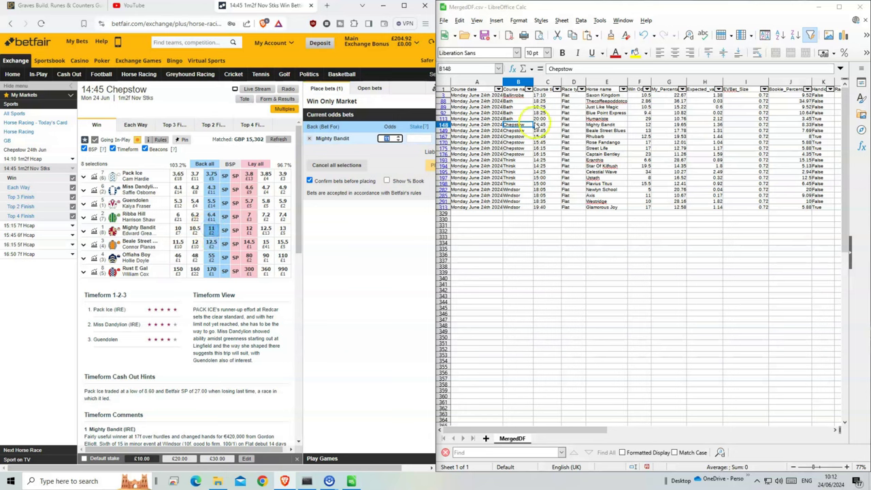
drag(518, 125, 601, 132)
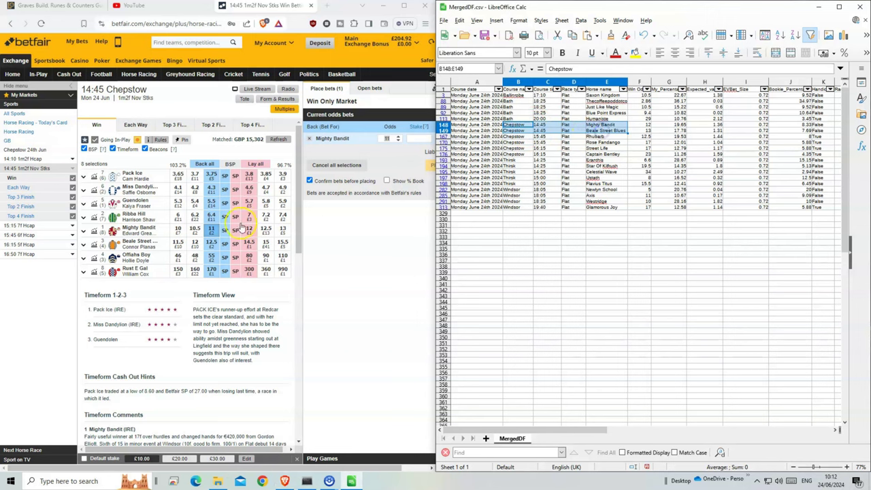
click(212, 247)
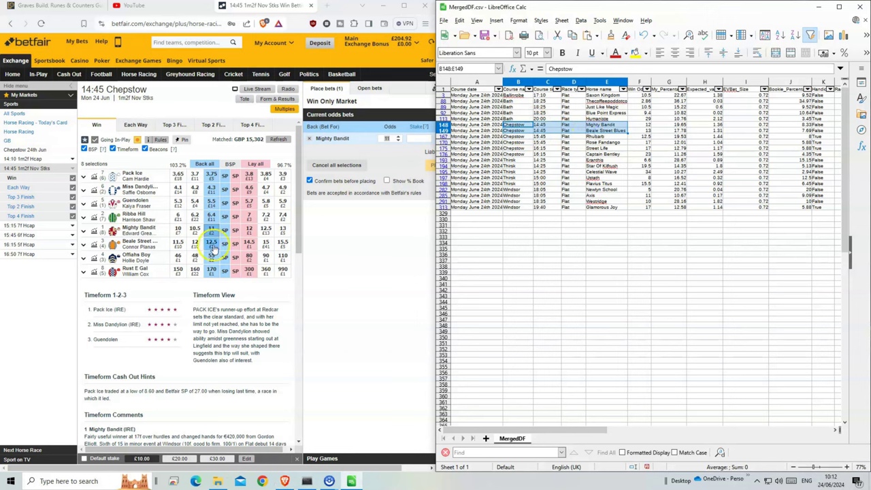
click(212, 246)
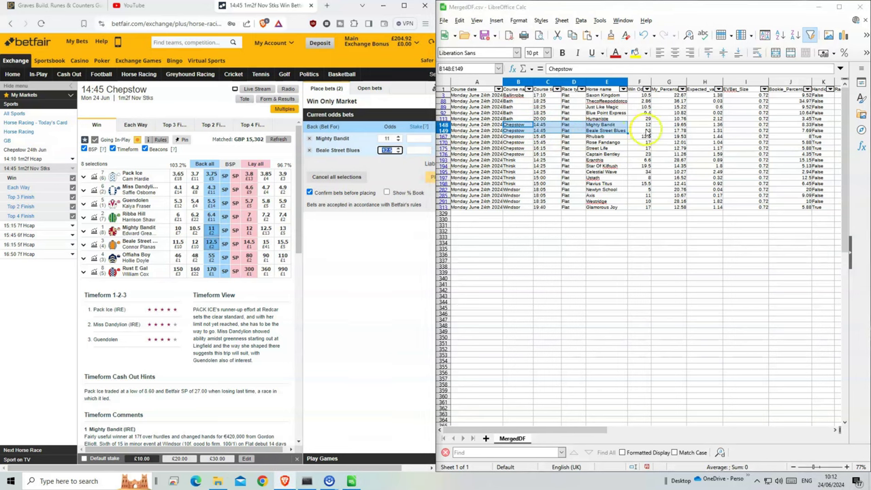
- Place £1 bets on Mighty Bandit at odds of 12 and Beale Street Blues at 13, keeping unmatched bets at in-play
click(386, 140)
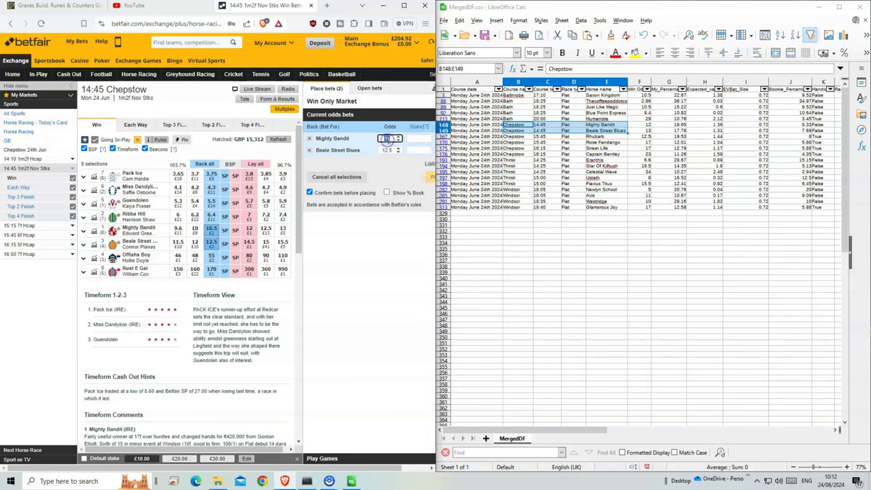
click(389, 150)
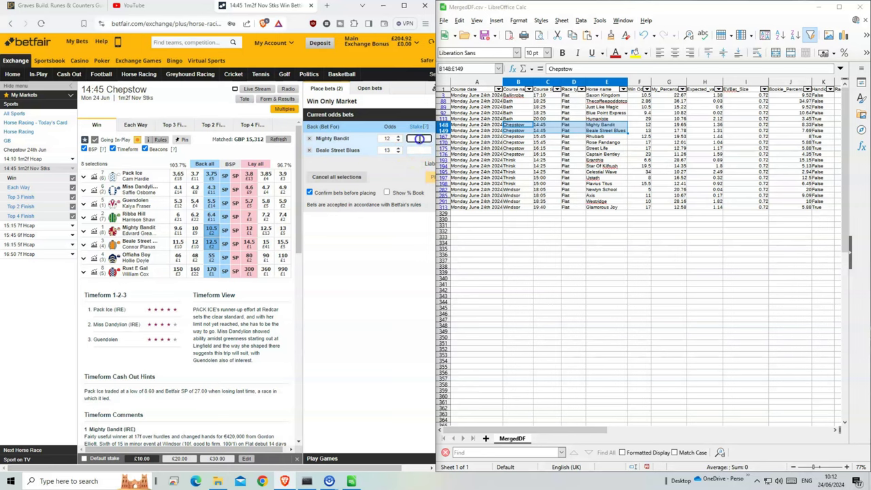
click(428, 178)
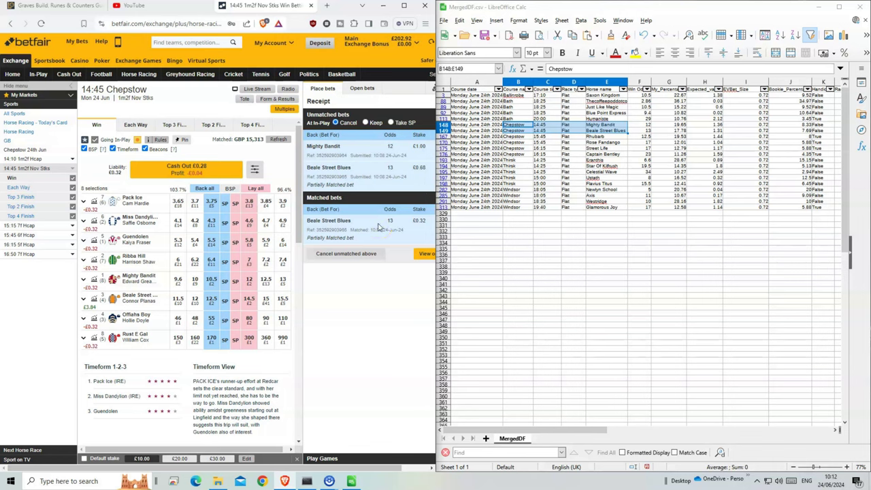
click(375, 123)
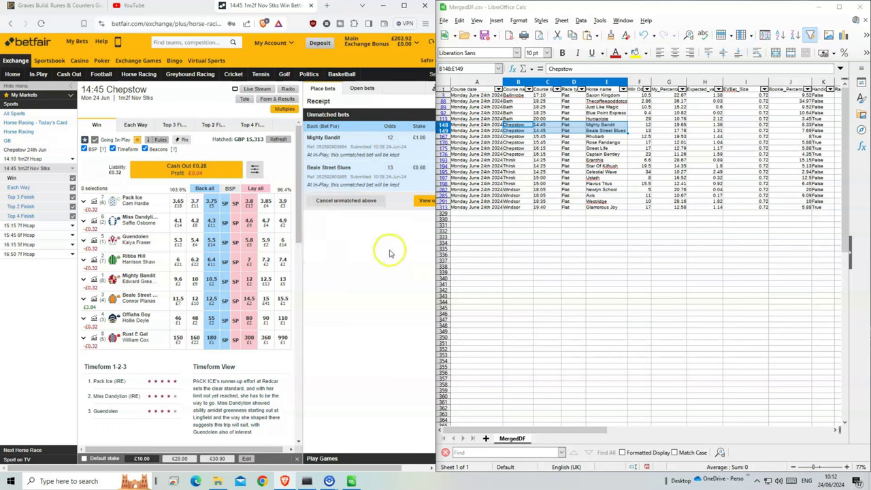
click(351, 240)
click(152, 143)
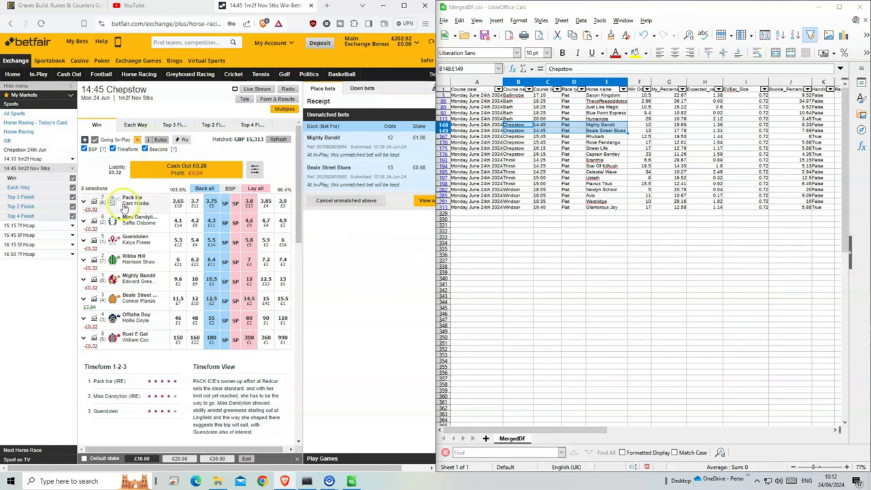
- Open the 15:45 Chepstow market and highlight the Rhubarb and Rose Fandango rows from course name to horse name in the spreadsheet
click(40, 226)
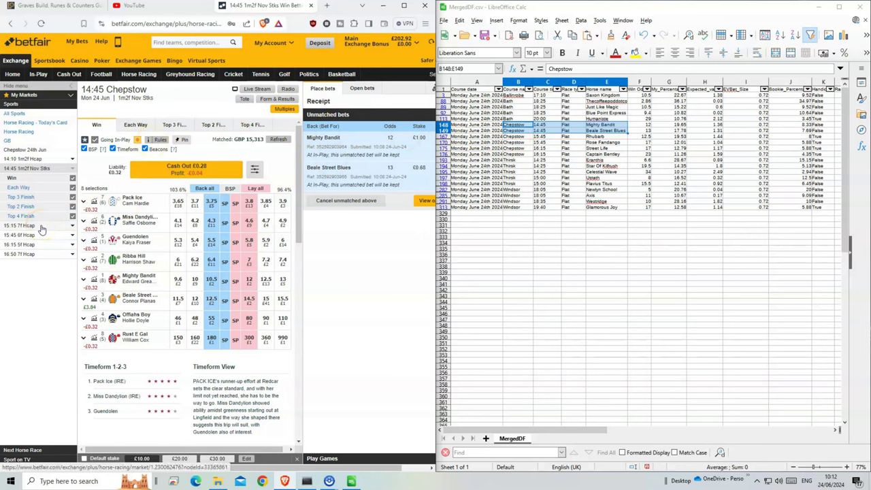
click(20, 237)
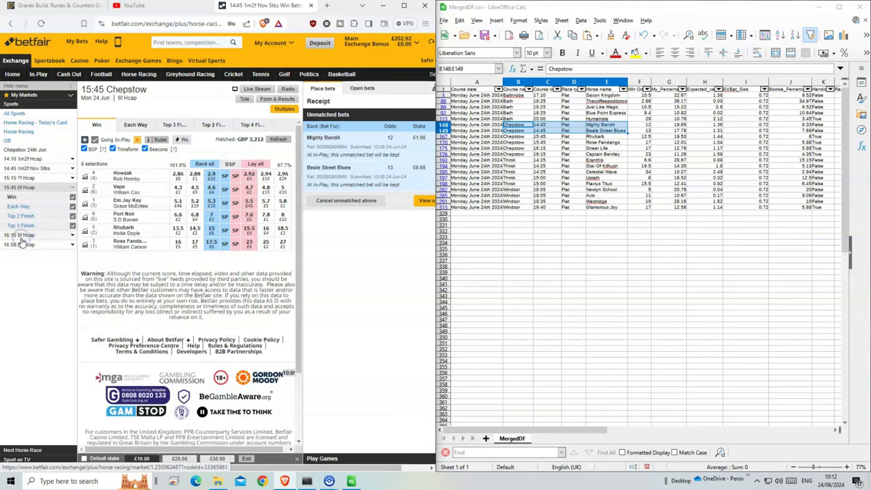
drag(518, 137, 614, 141)
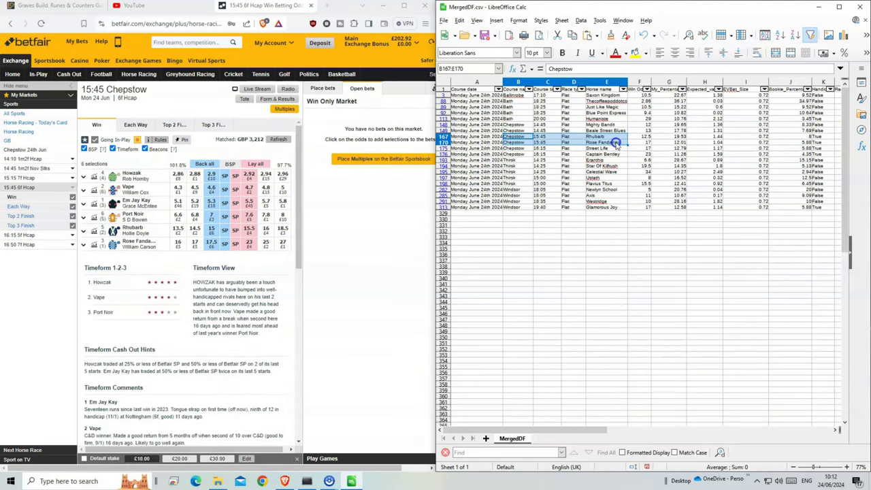
- Place £1 back bets on Rhubarb at odds of 15 and Rose Fandango at 17.5 in the 15:45 Chepstow market
click(212, 230)
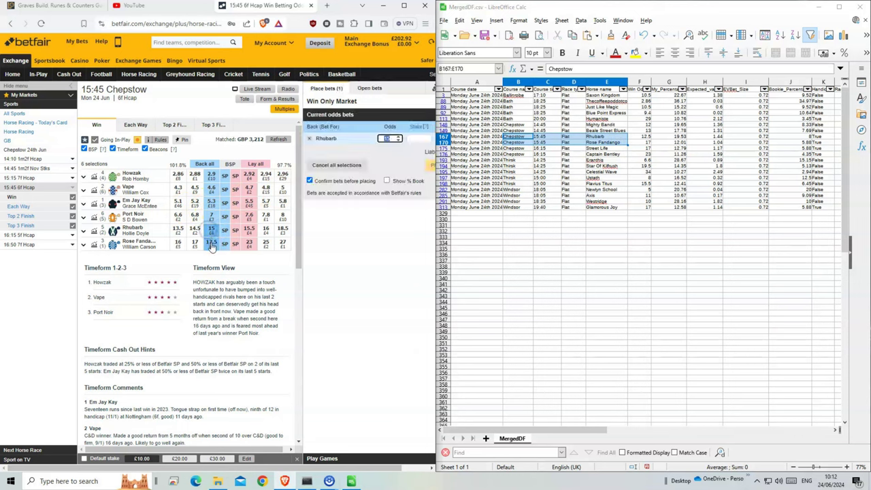
click(212, 246)
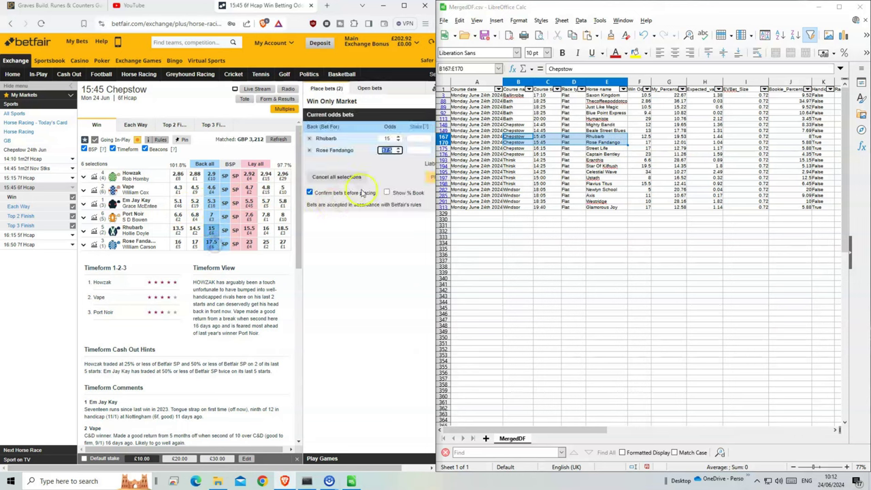
click(418, 138)
text(1)
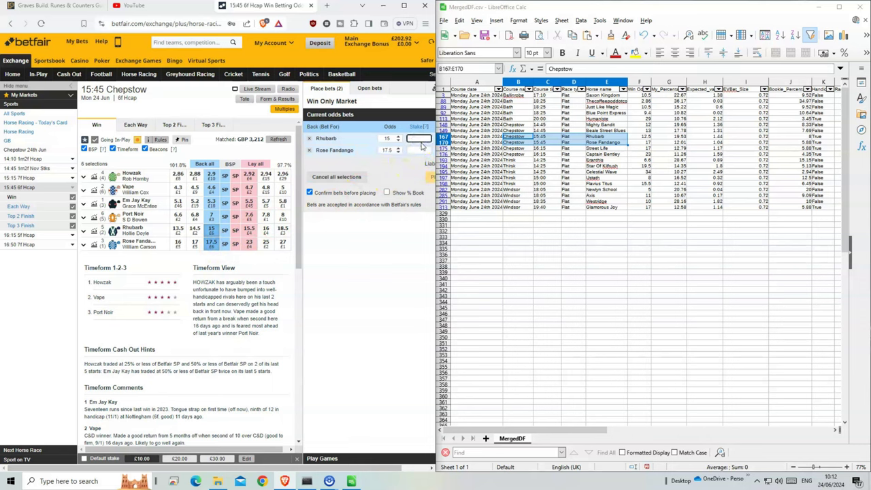
click(419, 150)
text(1)
click(427, 176)
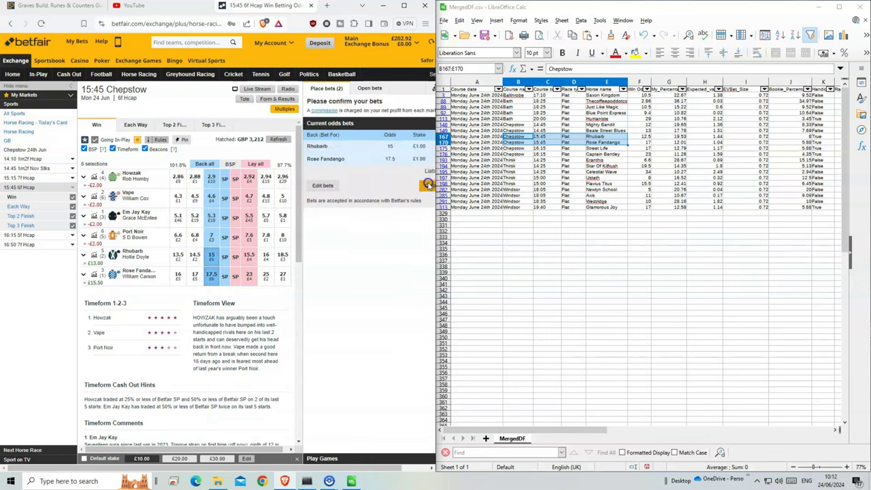
click(427, 184)
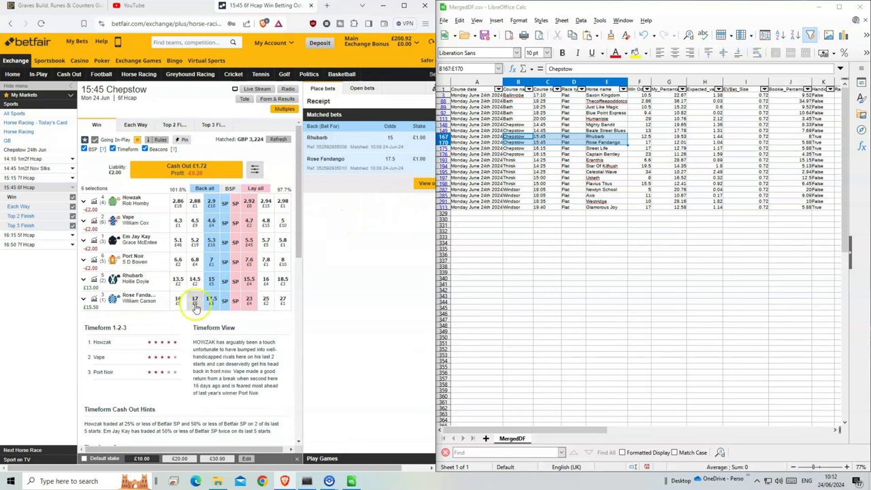
- Open the 16:15 Chepstow market and highlight the horse names Street Life and Captain Bentley in the spreadsheet
click(518, 148)
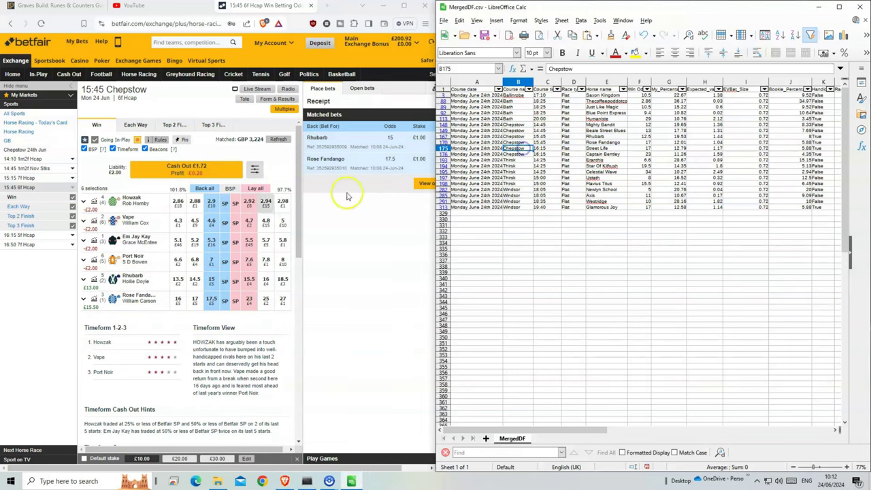
click(27, 236)
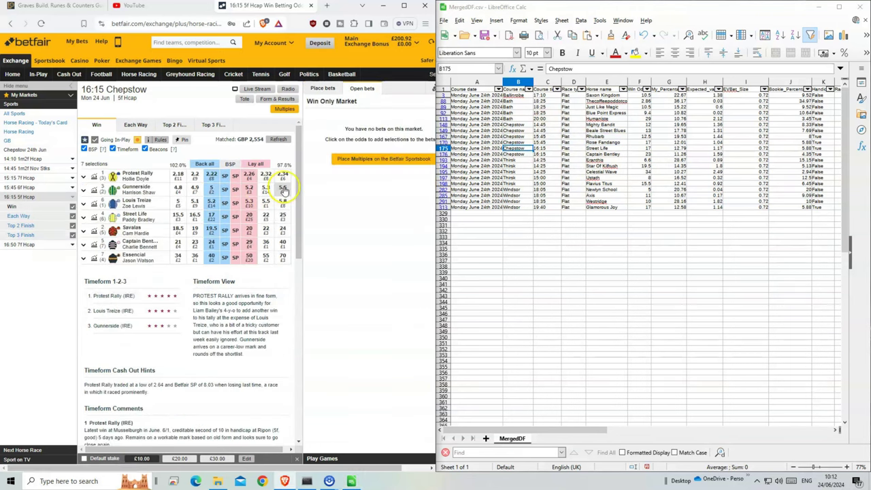
drag(602, 148, 602, 154)
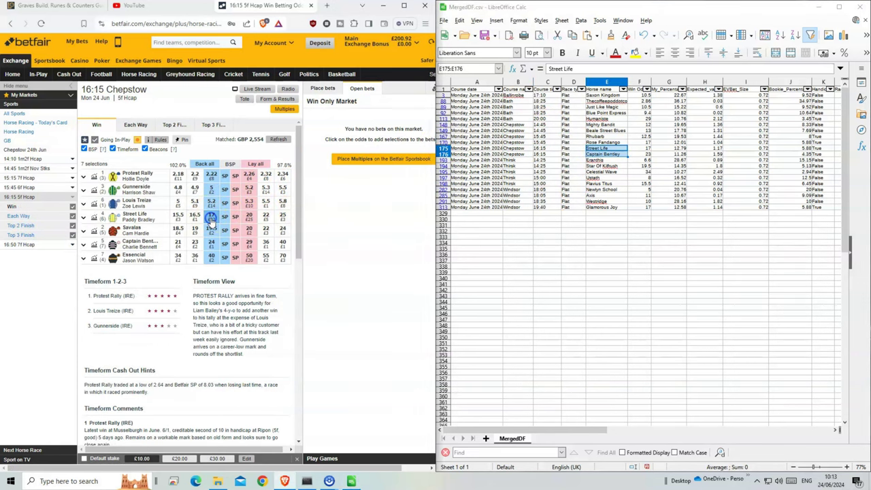
- Place £1 back bets on Street Life at odds of 17 and Captain Bentley at 24
click(211, 216)
click(211, 245)
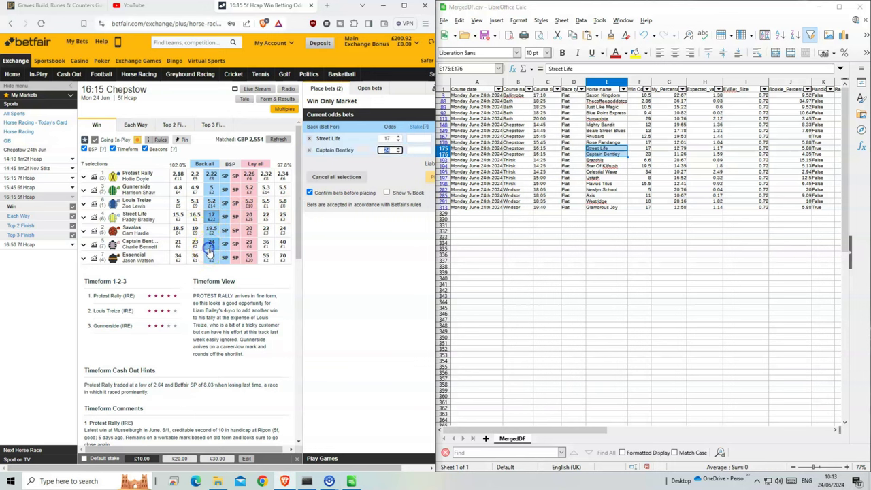
click(416, 139)
text(1)
click(420, 150)
text(1)
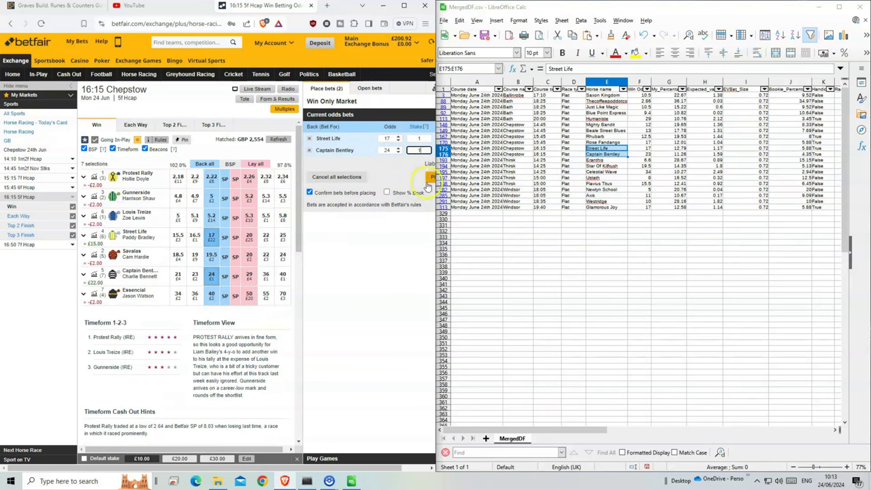
click(427, 181)
click(426, 181)
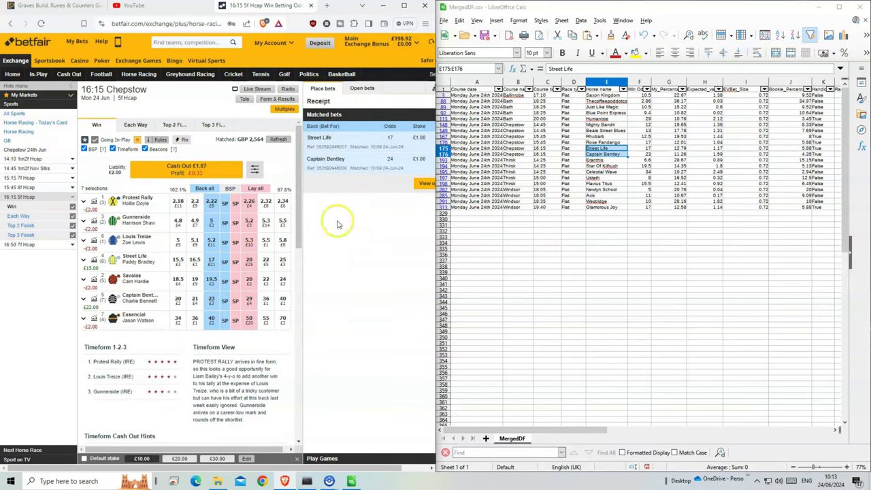
- Select Eranthis in the spreadsheet and open the 14:25 Thirsk market from today's horse racing schedule
click(597, 160)
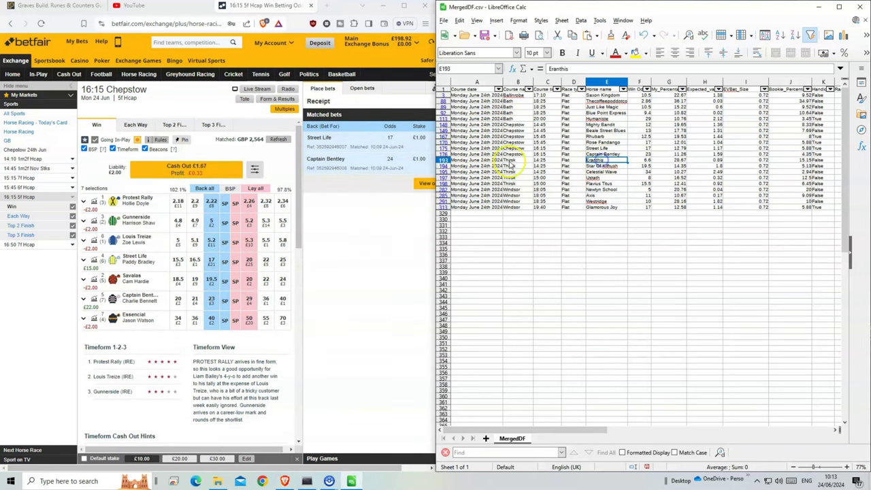
click(138, 73)
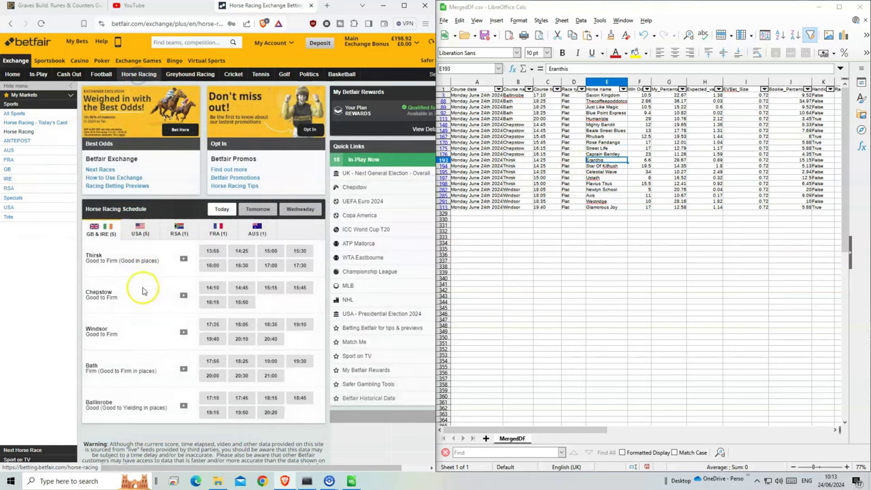
click(241, 255)
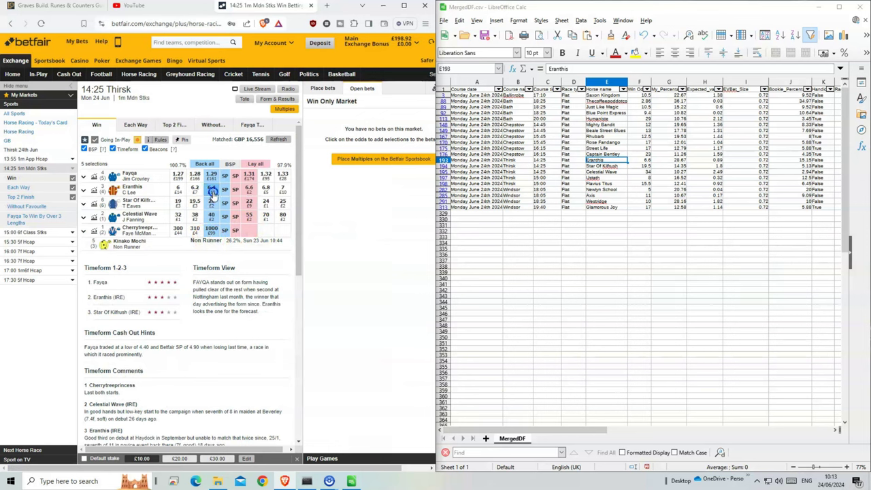
- Add back bets on Eranthis, Star Of Kilfrush and Celestial Wave to the bet slip, highlighting their names and win odds in the spreadsheet
click(211, 191)
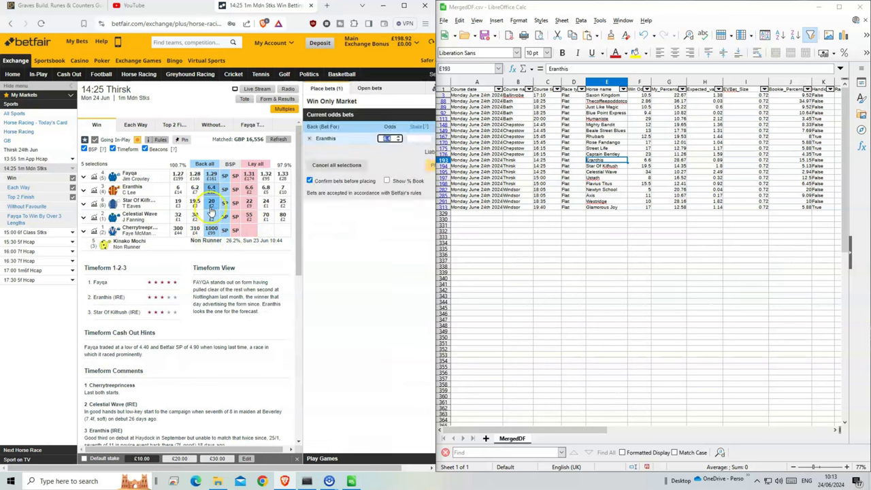
click(211, 210)
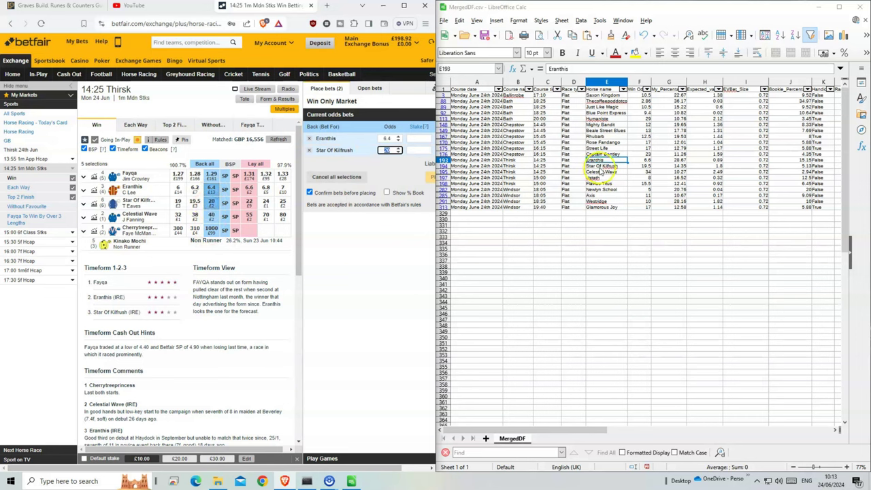
drag(596, 161, 649, 173)
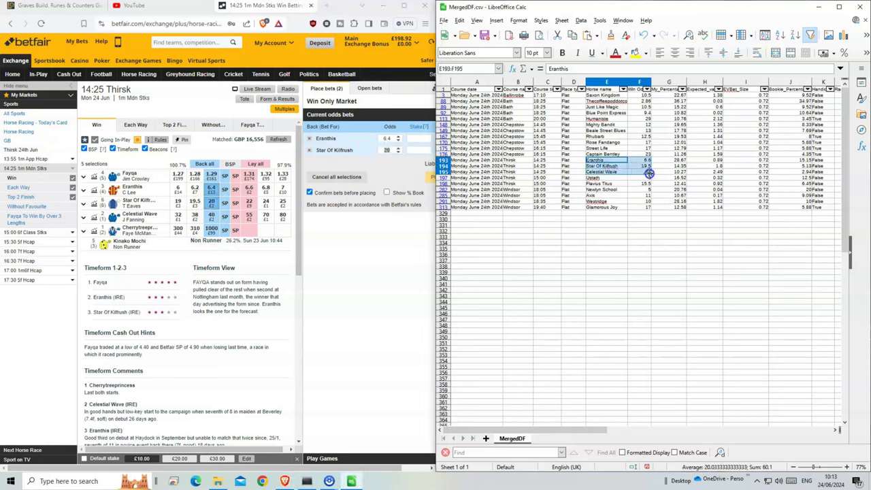
click(211, 216)
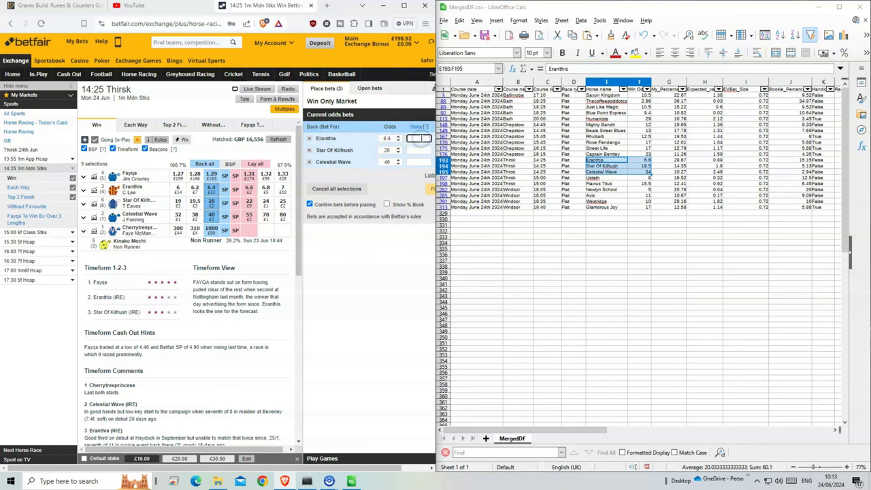
- Place £1 bets on Eranthis at odds of 6.4, Star Of Kilfrush at 20 and Celestial Wave at 40
text(1)
click(422, 150)
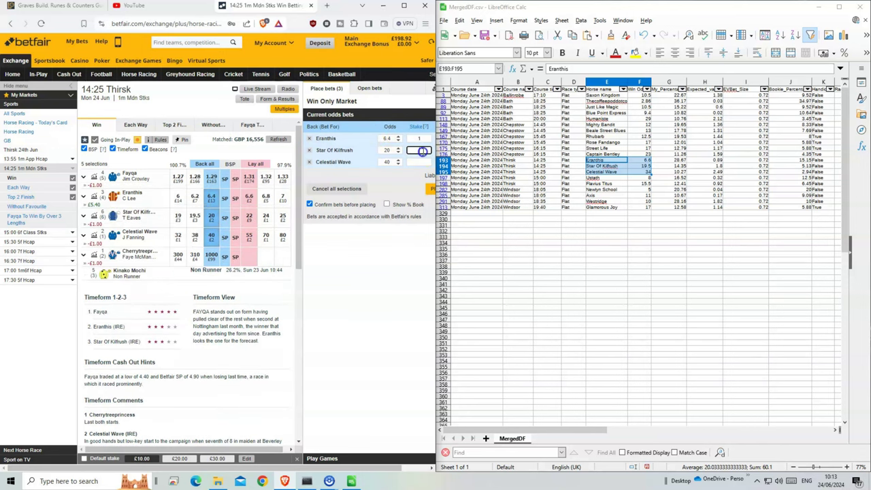
text(1)
click(422, 164)
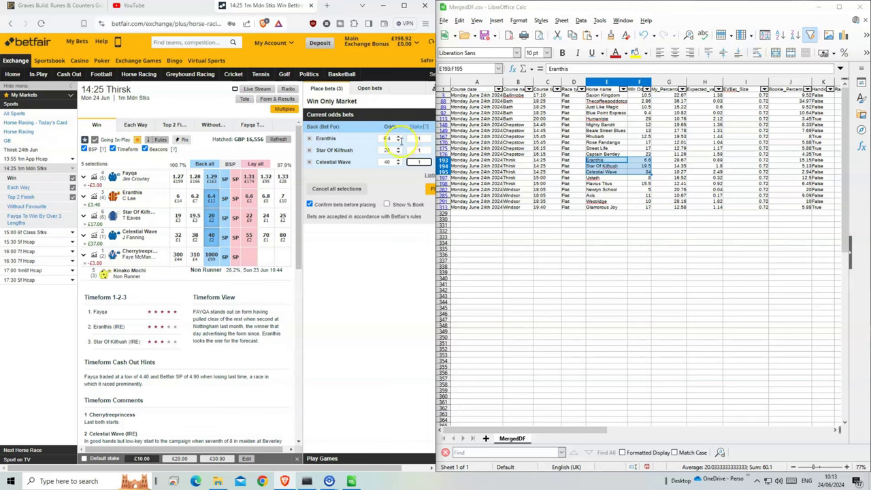
click(427, 189)
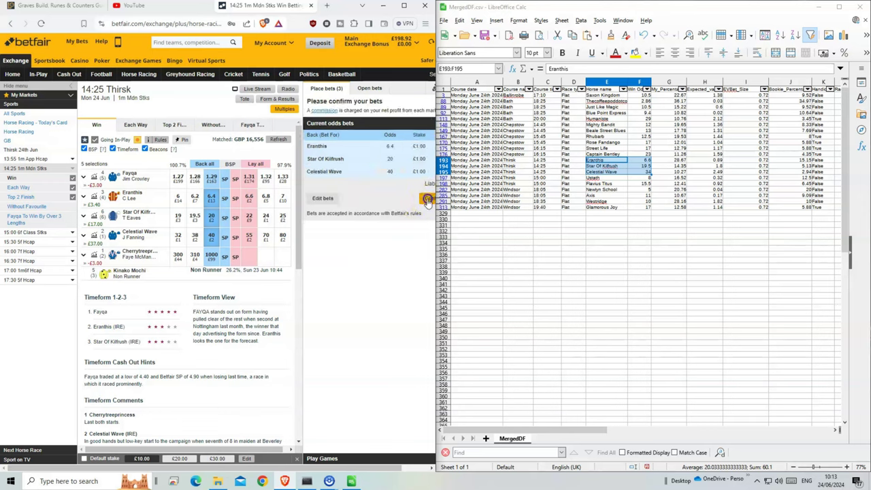
click(426, 204)
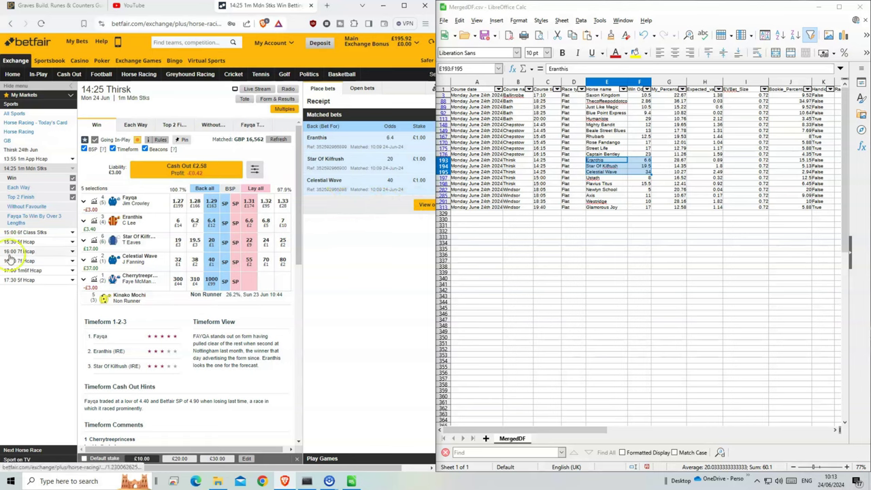
- Open the 15:00 Thirsk market and add back bets on Ustath and Flavius Titus, highlighting their names in the spreadsheet
click(20, 233)
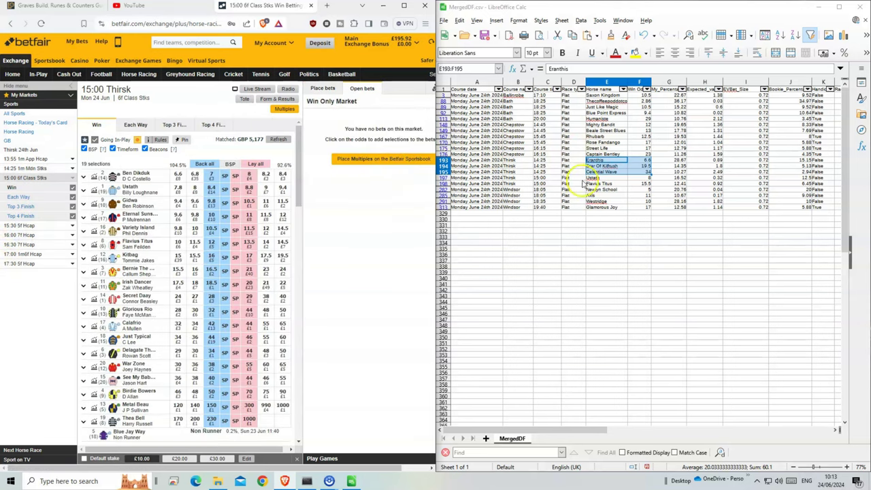
mouse_move(592, 178)
mouse_down()
mouse_move(591, 191)
mouse_move(592, 184)
mouse_up()
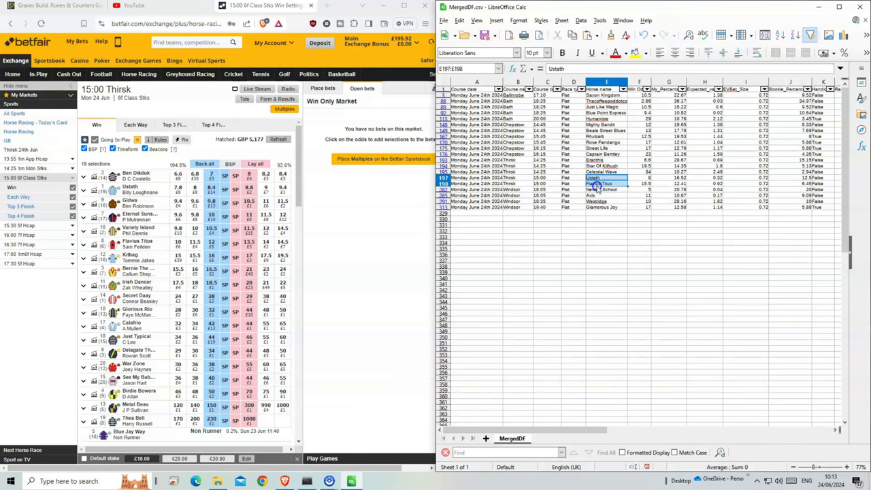
click(211, 189)
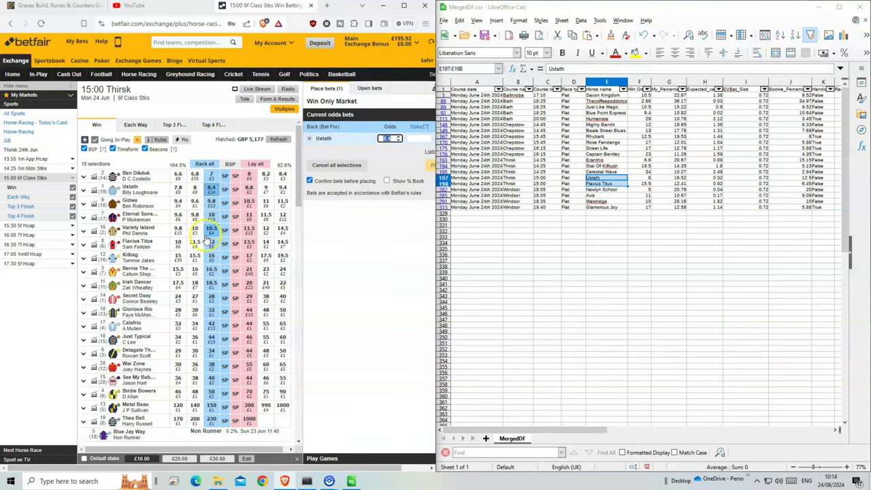
click(211, 244)
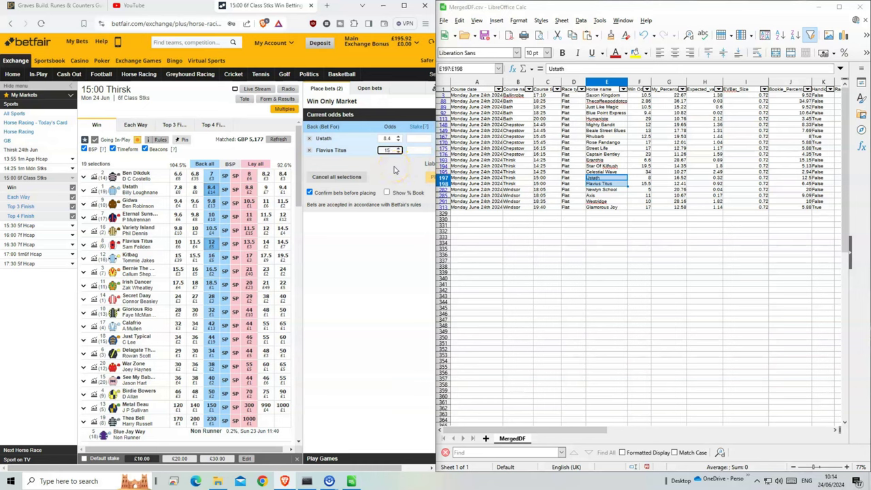
- Place £1 bets on Ustath at odds of 8.4 and Flavius Titus at 15.5, keeping the unmatched bet at in-play
click(420, 139)
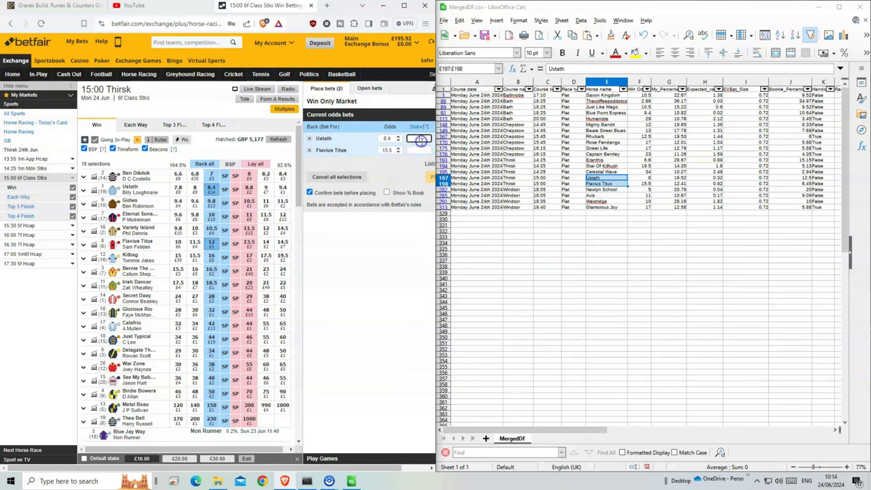
click(427, 180)
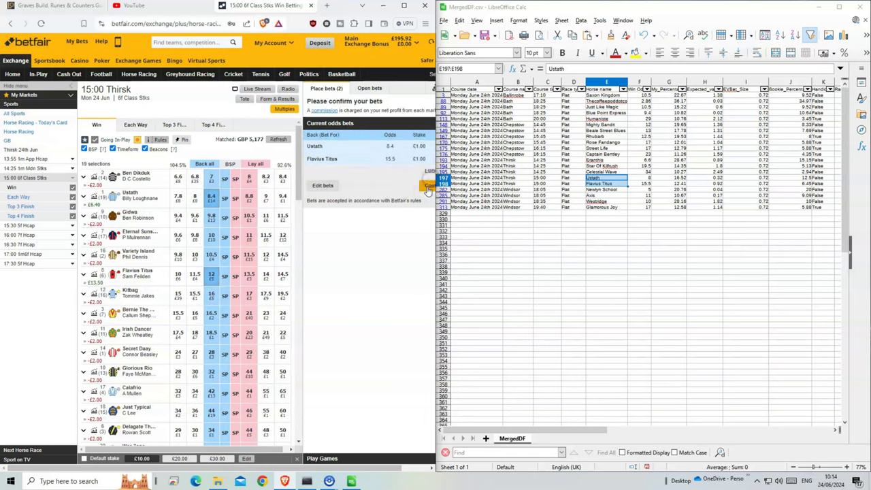
click(428, 189)
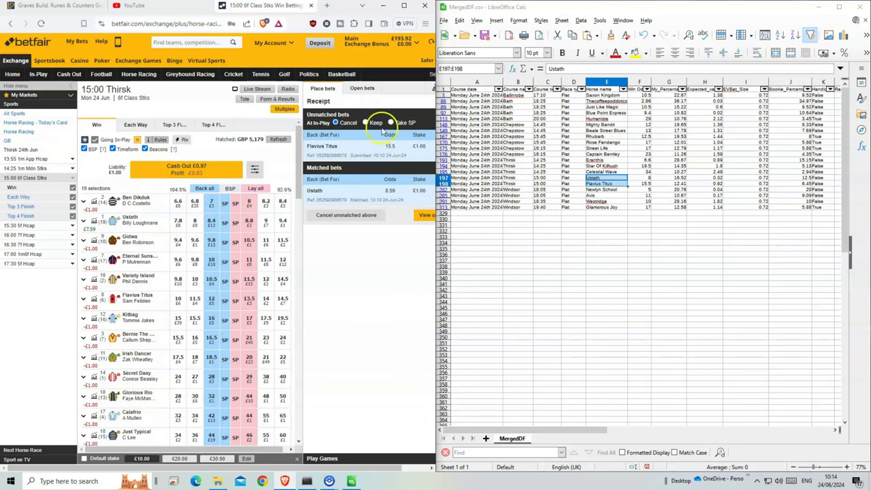
click(379, 125)
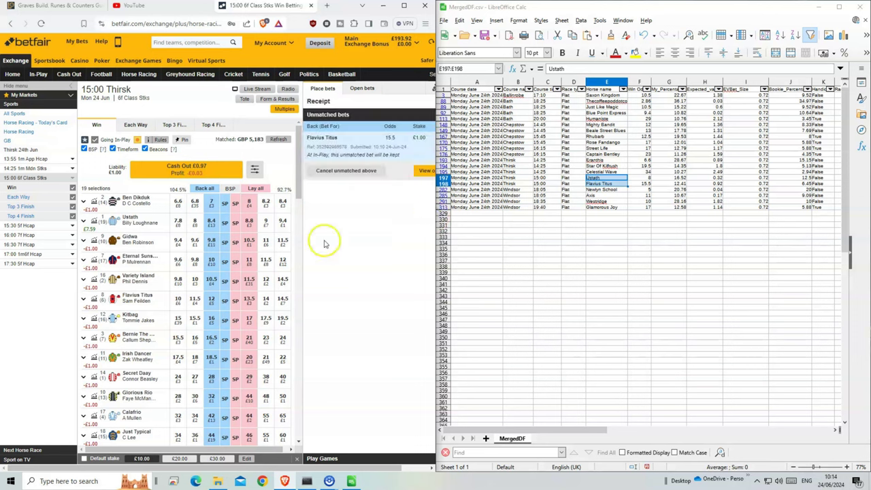
- Select the first Windsor race time in the spreadsheet, then add back bets on Newlyn School and Axis in the 18:05 Windsor market
click(544, 190)
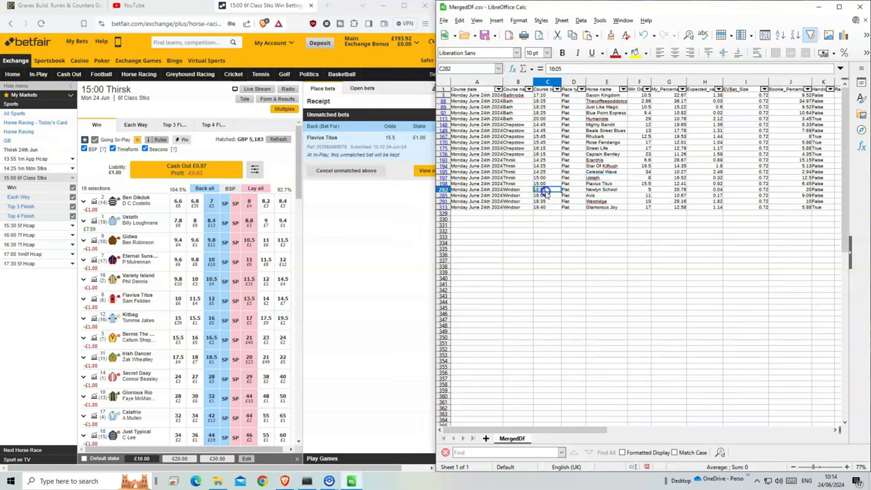
click(128, 76)
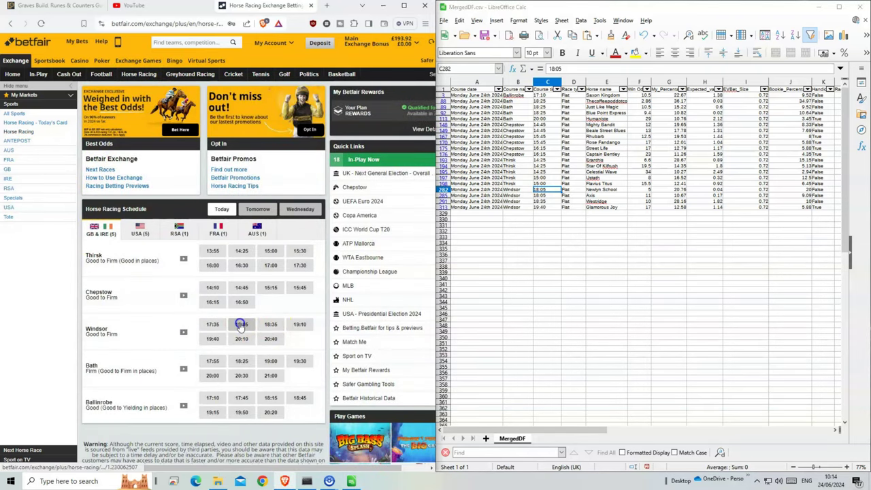
click(241, 324)
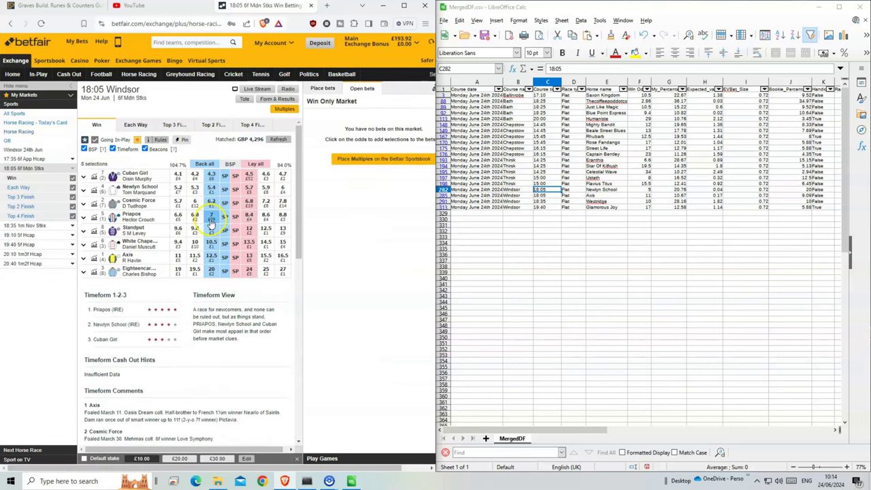
click(212, 189)
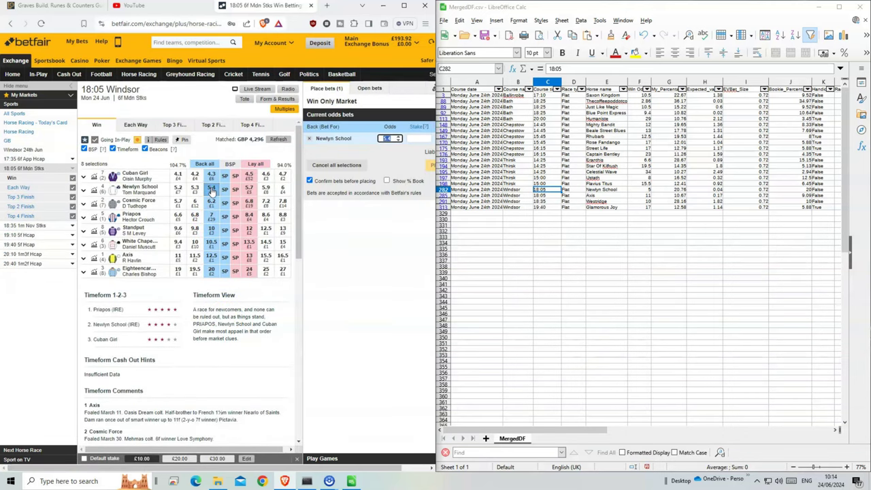
click(212, 257)
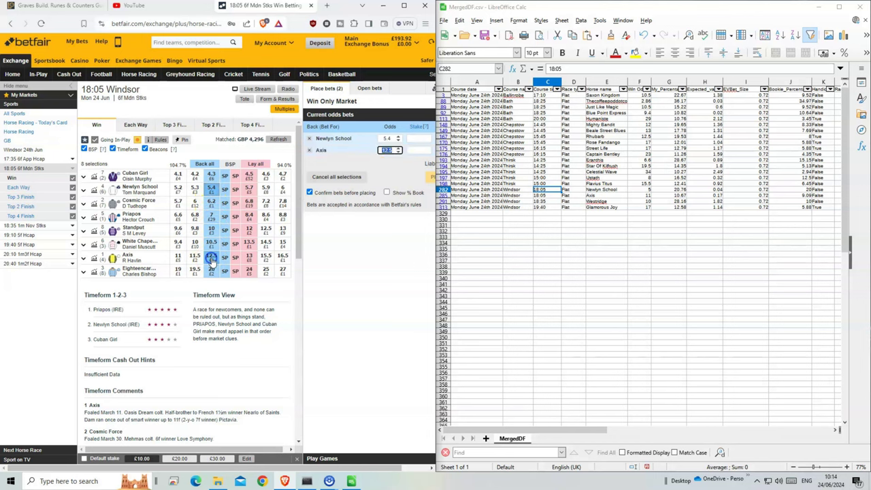
- Place £1 bets on Newlyn School at odds of 5.4 and Axis at 12.5
click(422, 139)
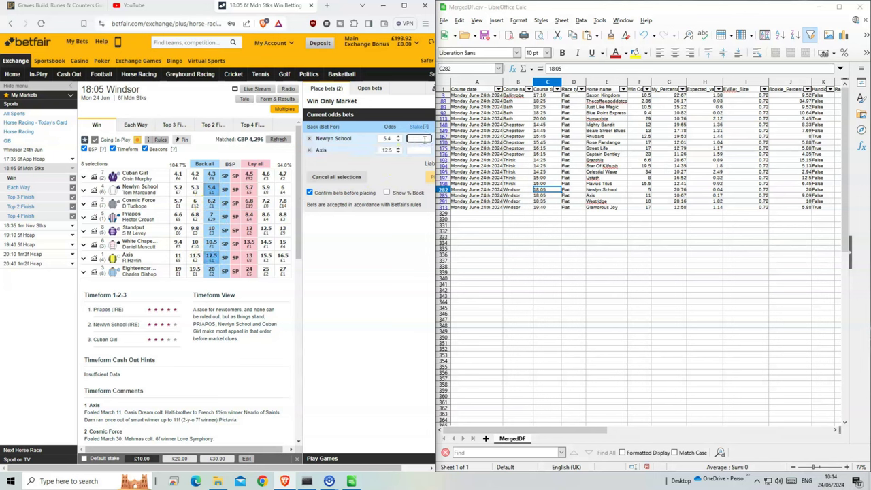
text(1)
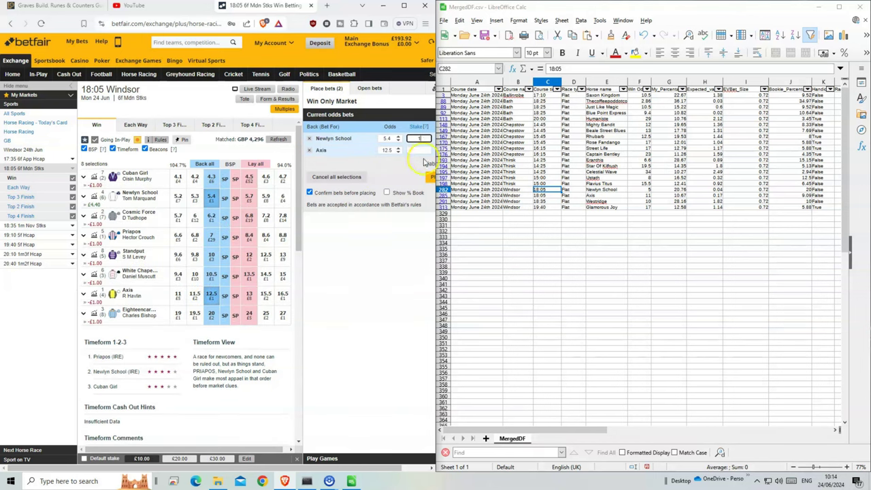
click(421, 150)
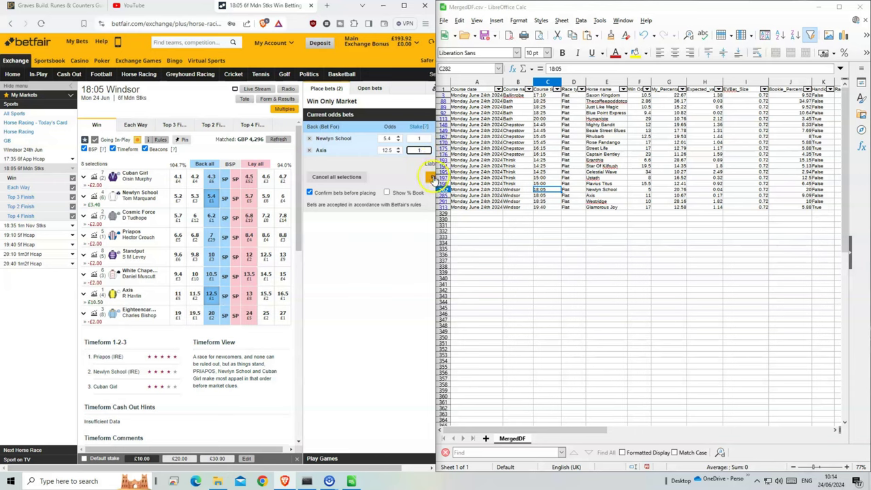
click(433, 177)
click(429, 184)
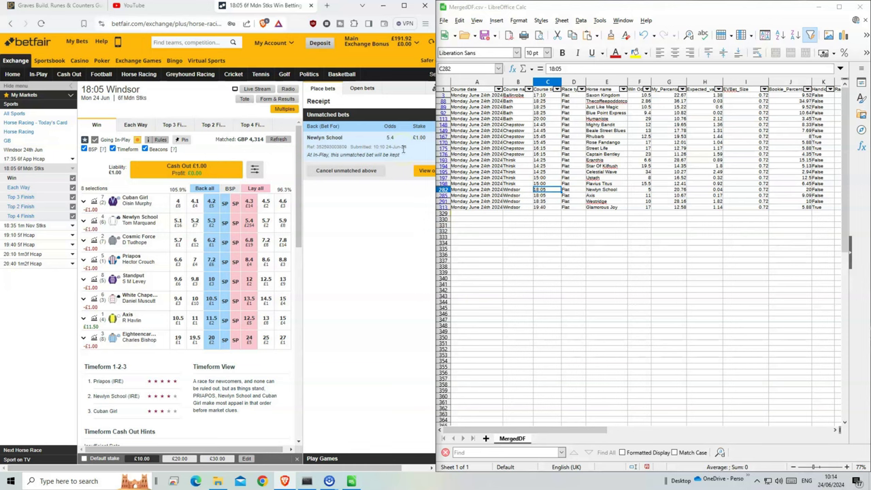
- Select Westridge's race time in the spreadsheet, then place a £1 bet on Westridge at odds of 10 in the 18:35 Windsor market
click(549, 202)
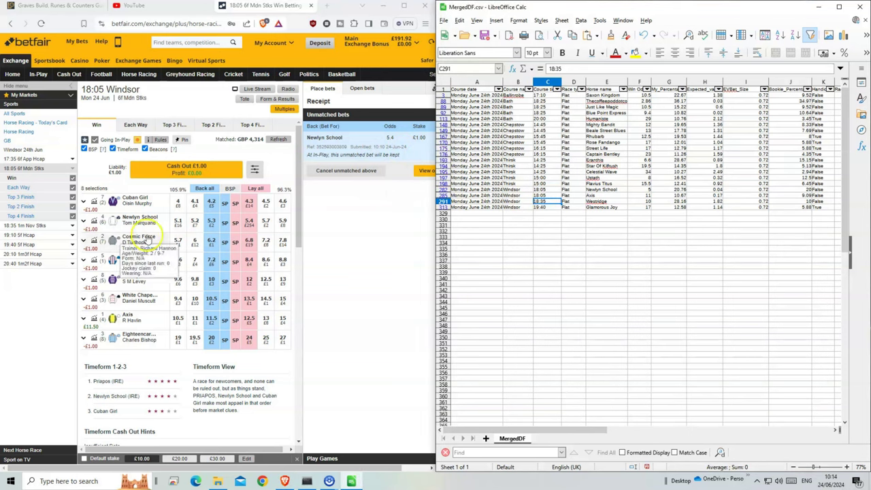
click(20, 226)
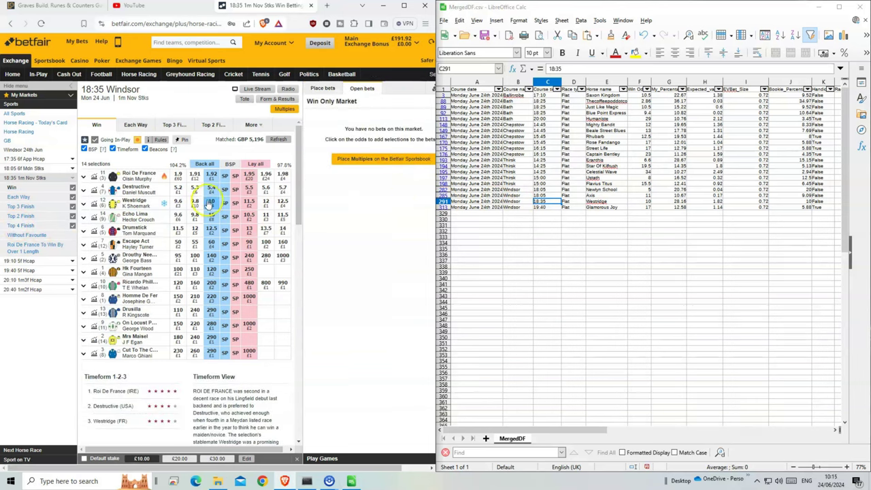
click(212, 202)
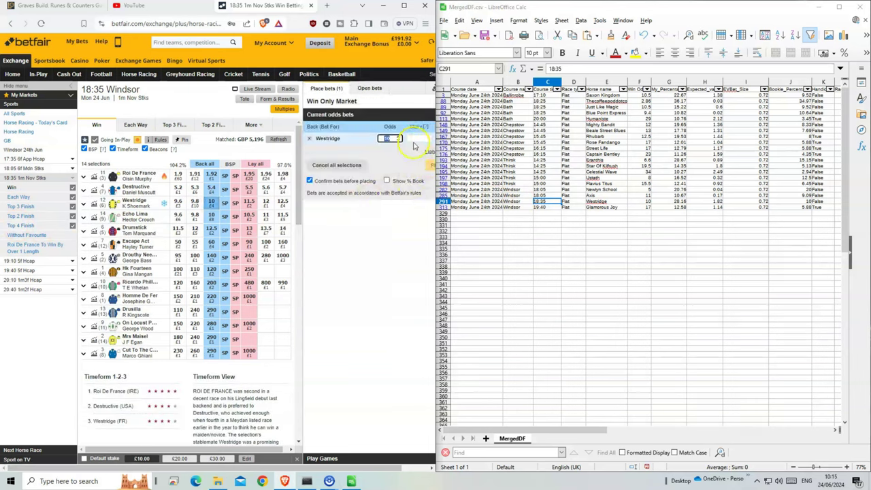
click(415, 139)
text(1)
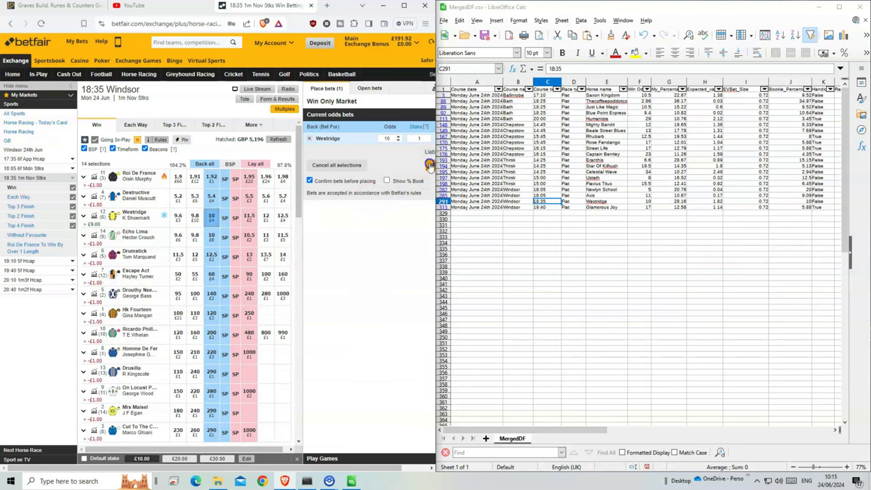
click(429, 165)
click(423, 171)
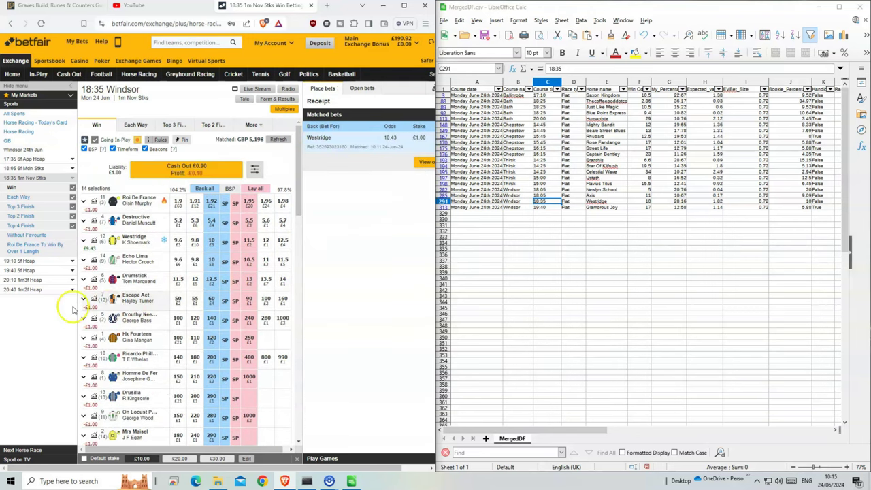
- Open the 19:40 Windsor market and place a £1 bet on Glamorous Joy at odds of 18.5
click(19, 270)
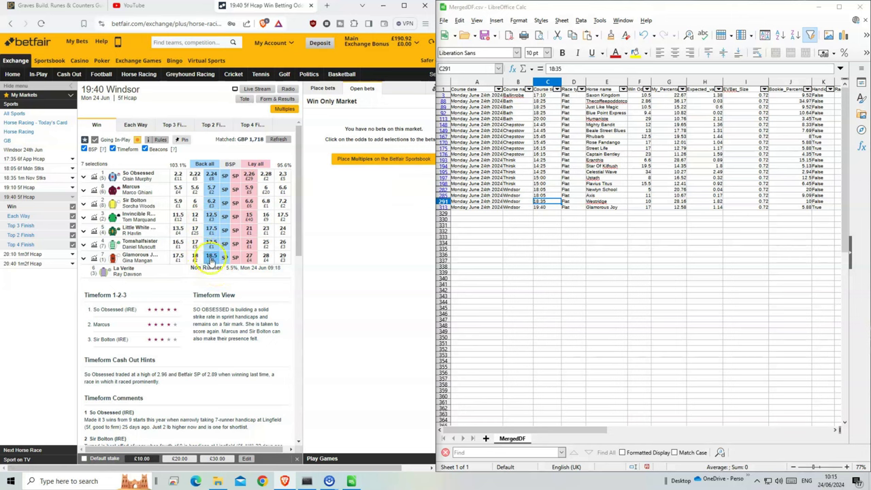
click(212, 258)
click(414, 139)
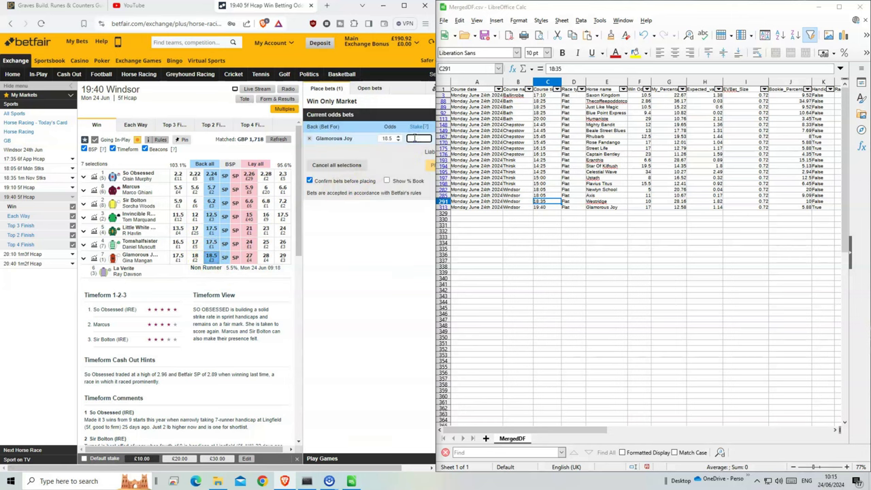
text(1)
click(428, 165)
click(429, 171)
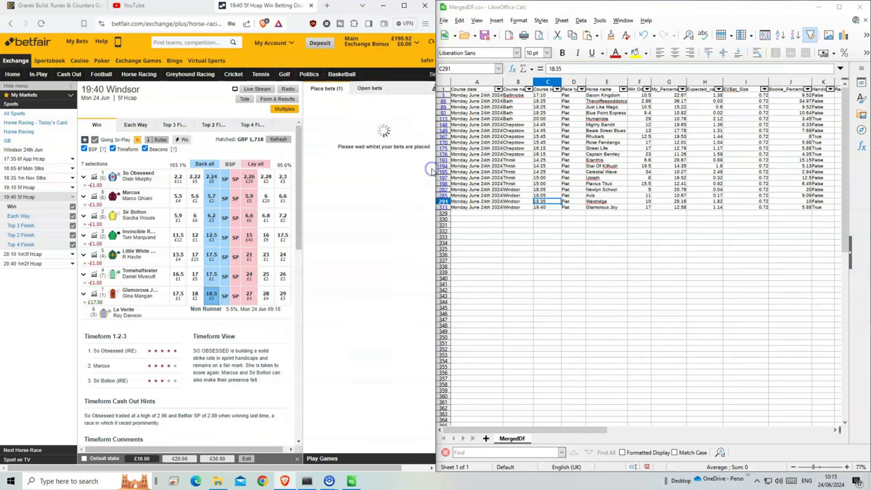
- Include the No Bet rows in the spreadsheet's column O filter, then check the filter options of column N
click(606, 289)
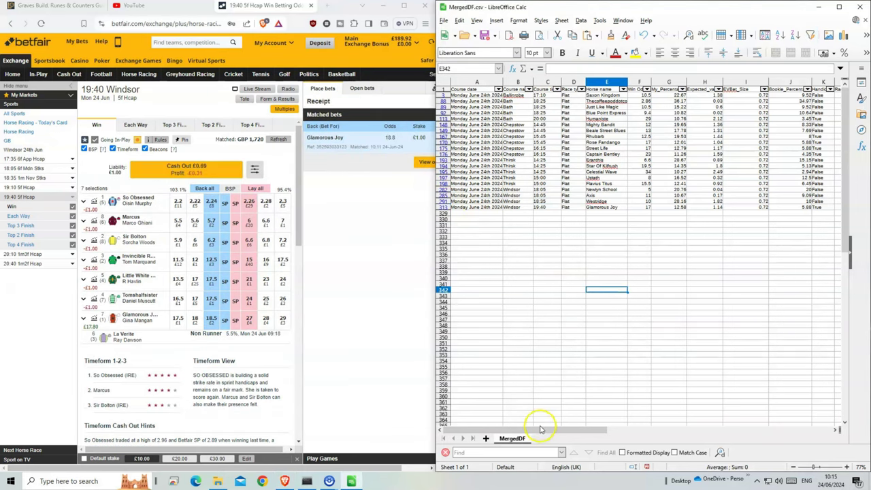
drag(538, 428, 642, 429)
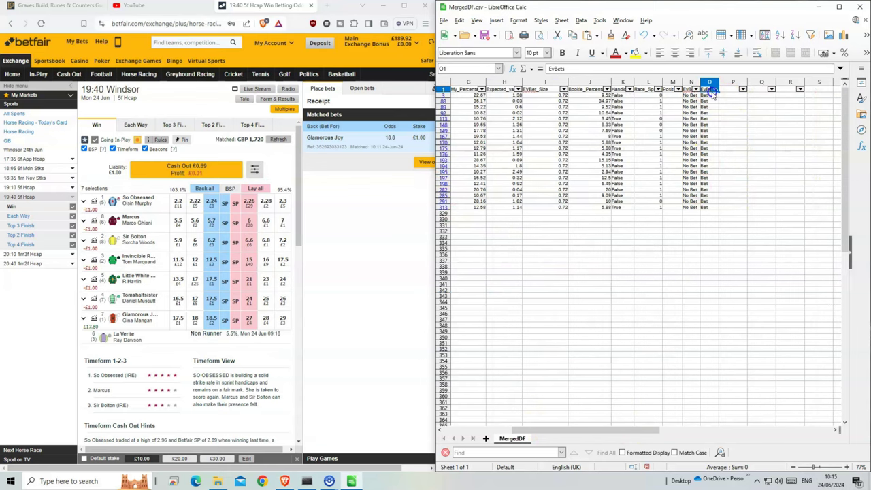
click(715, 89)
click(711, 200)
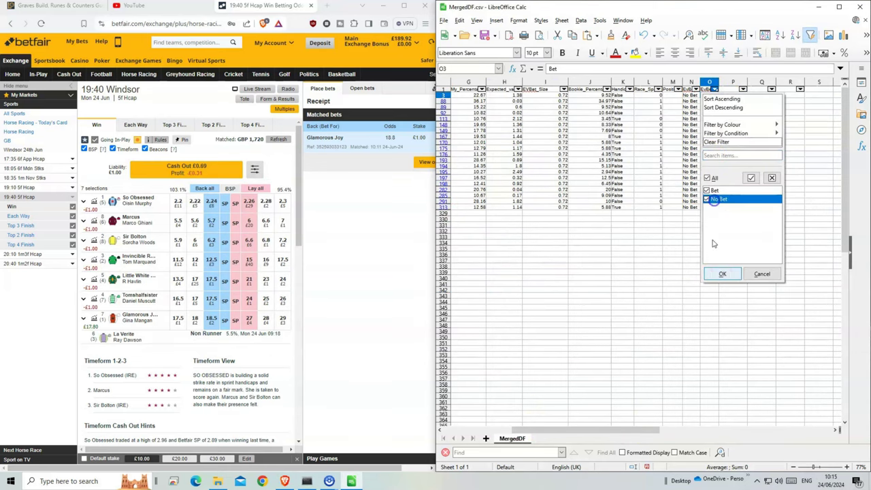
click(722, 274)
click(697, 89)
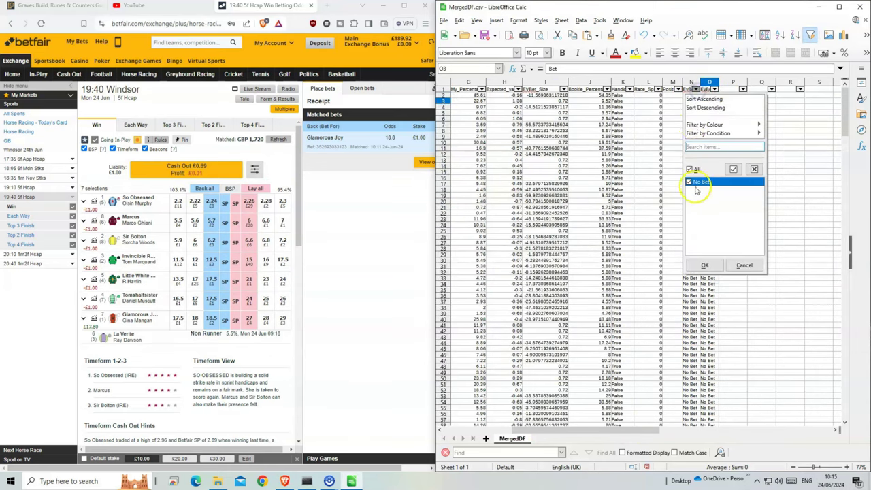
click(743, 266)
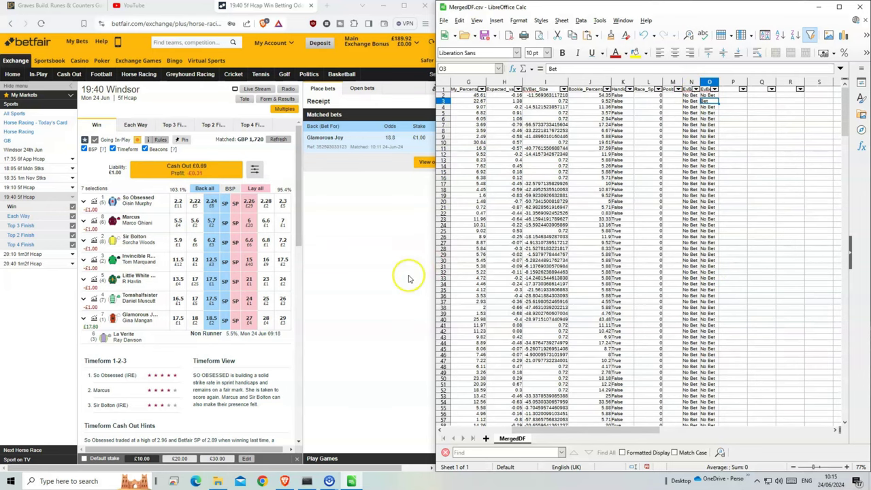
- Exclude No Bet from the column O filter so that only the Bet rows are listed
click(714, 89)
click(713, 190)
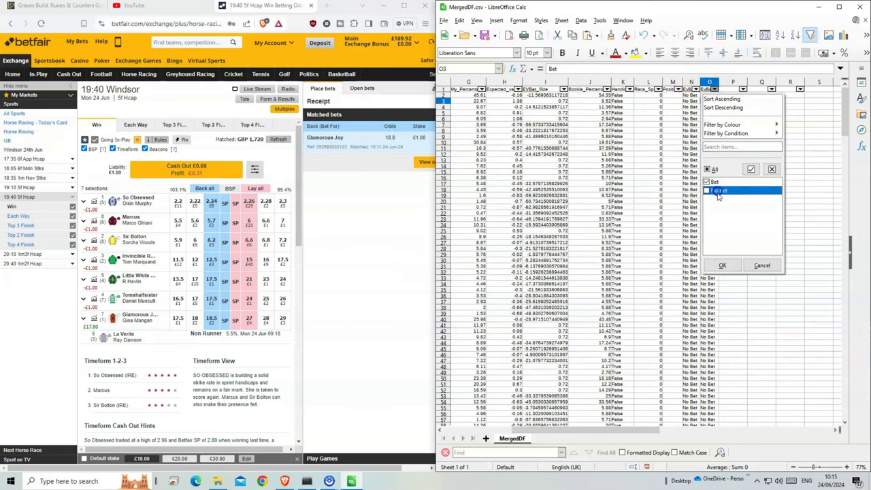
click(722, 266)
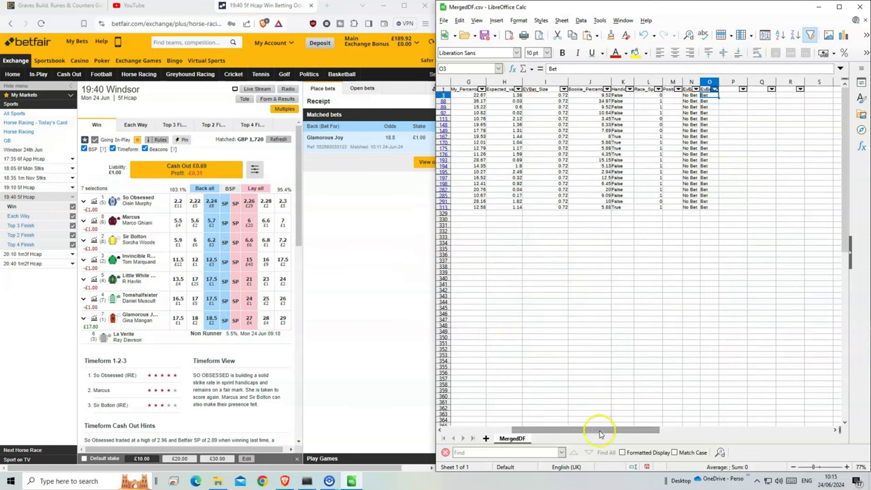